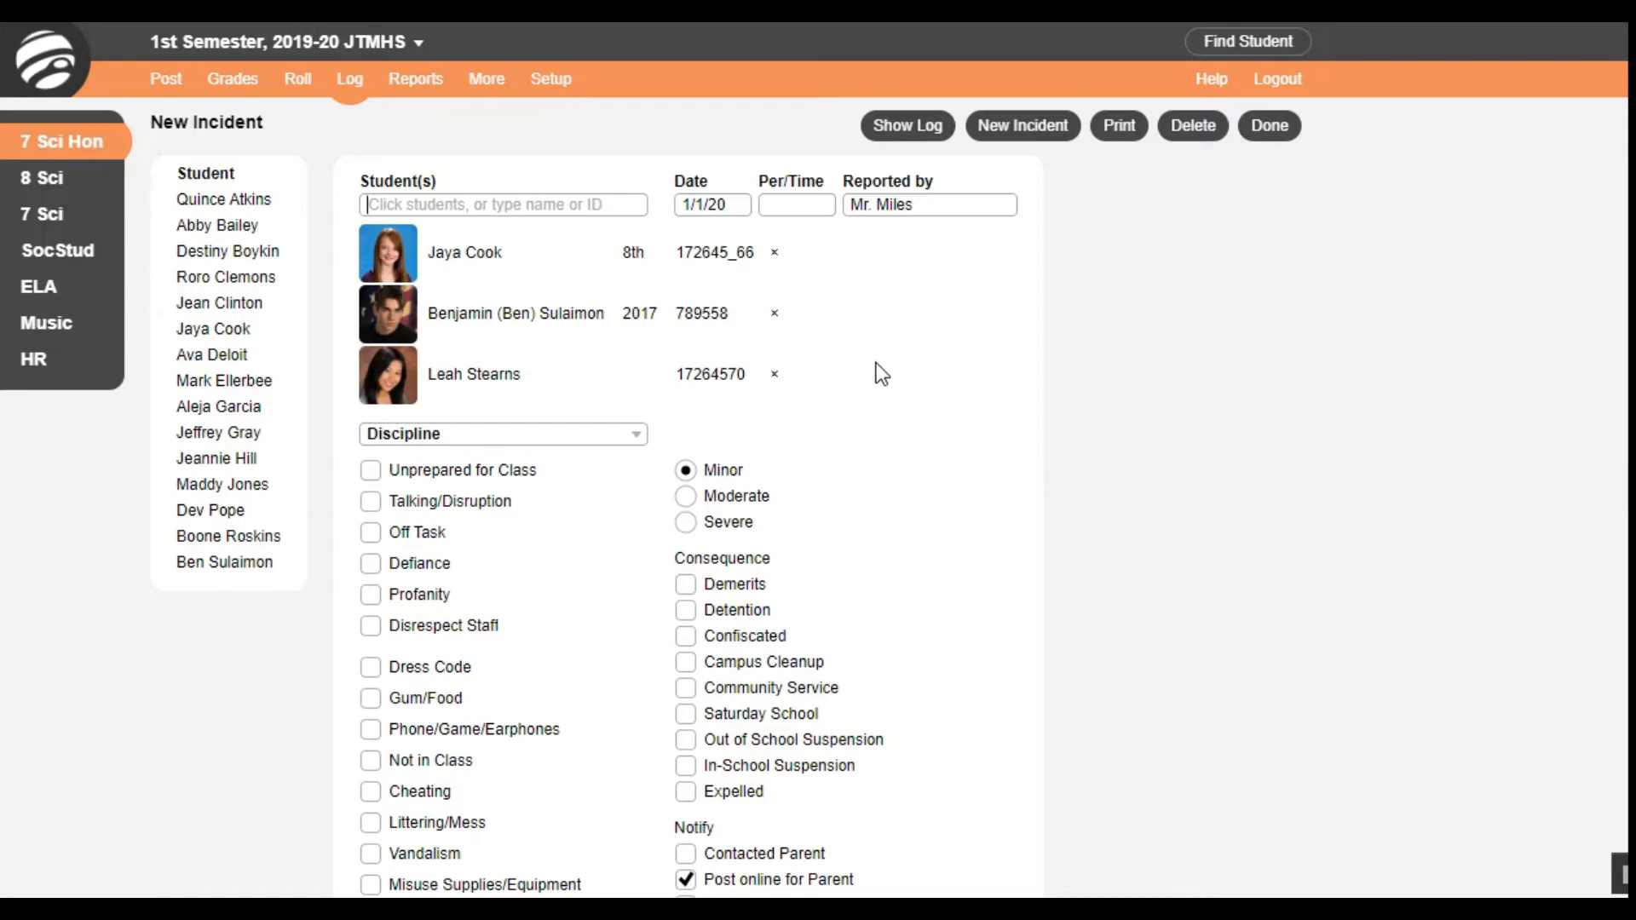
Remove the third student from the new incident and replace the surname of the person who reported it.
click(774, 375)
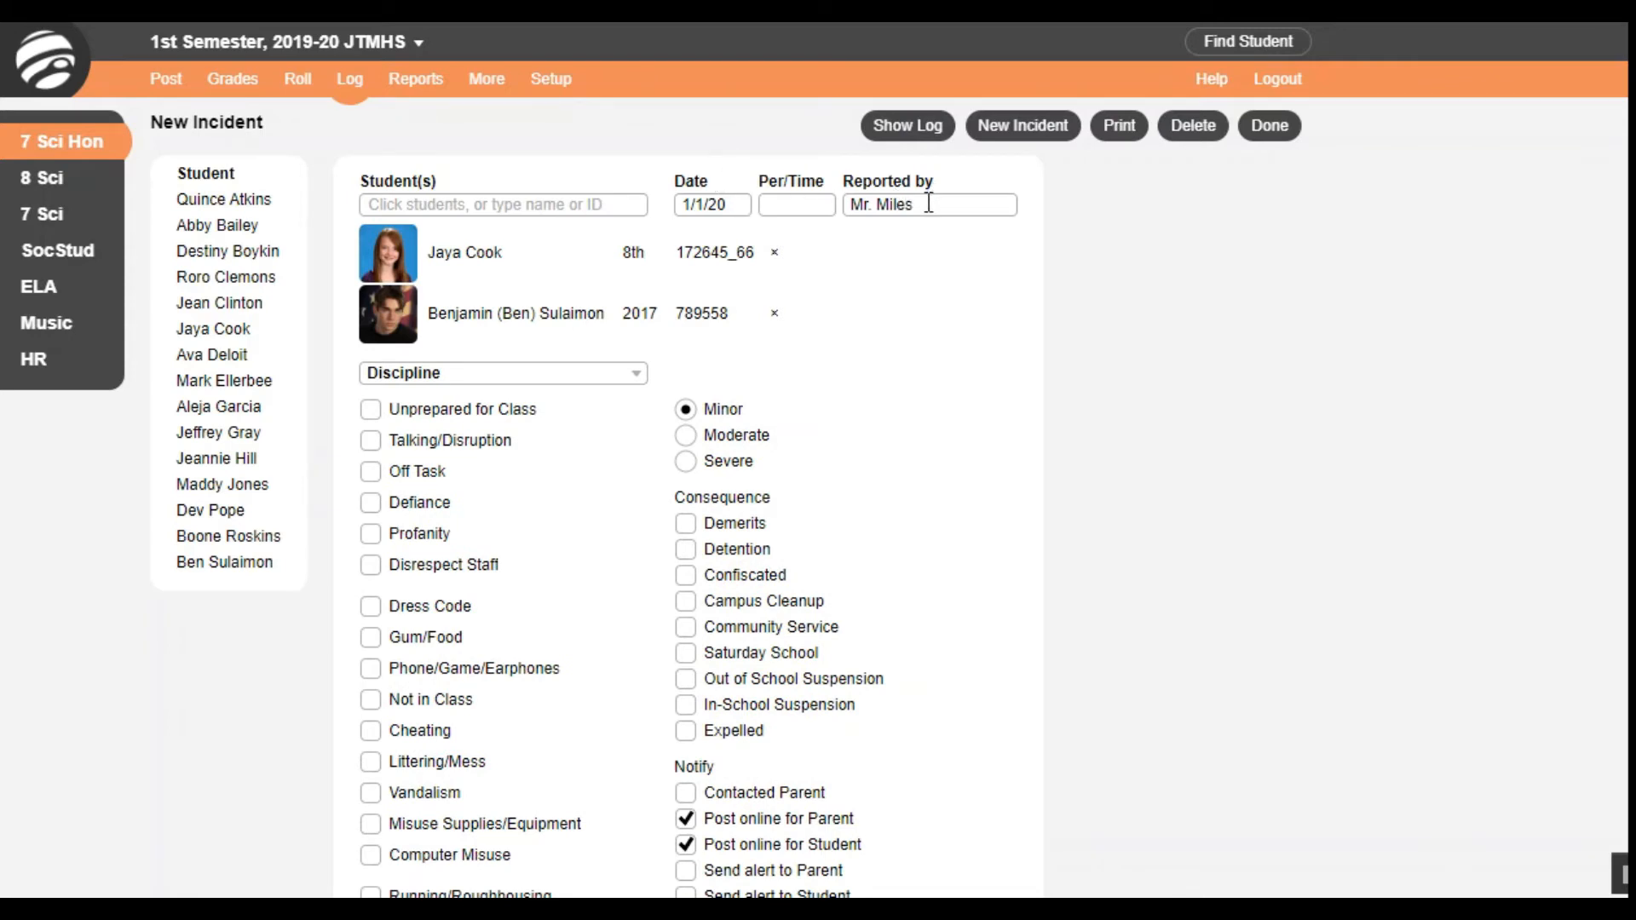
drag(929, 203, 885, 204)
text(Ames)
Mark the incident's discipline violations as Off Task, Defiance and Other Discipline.
scroll(1506, 304, down, 4)
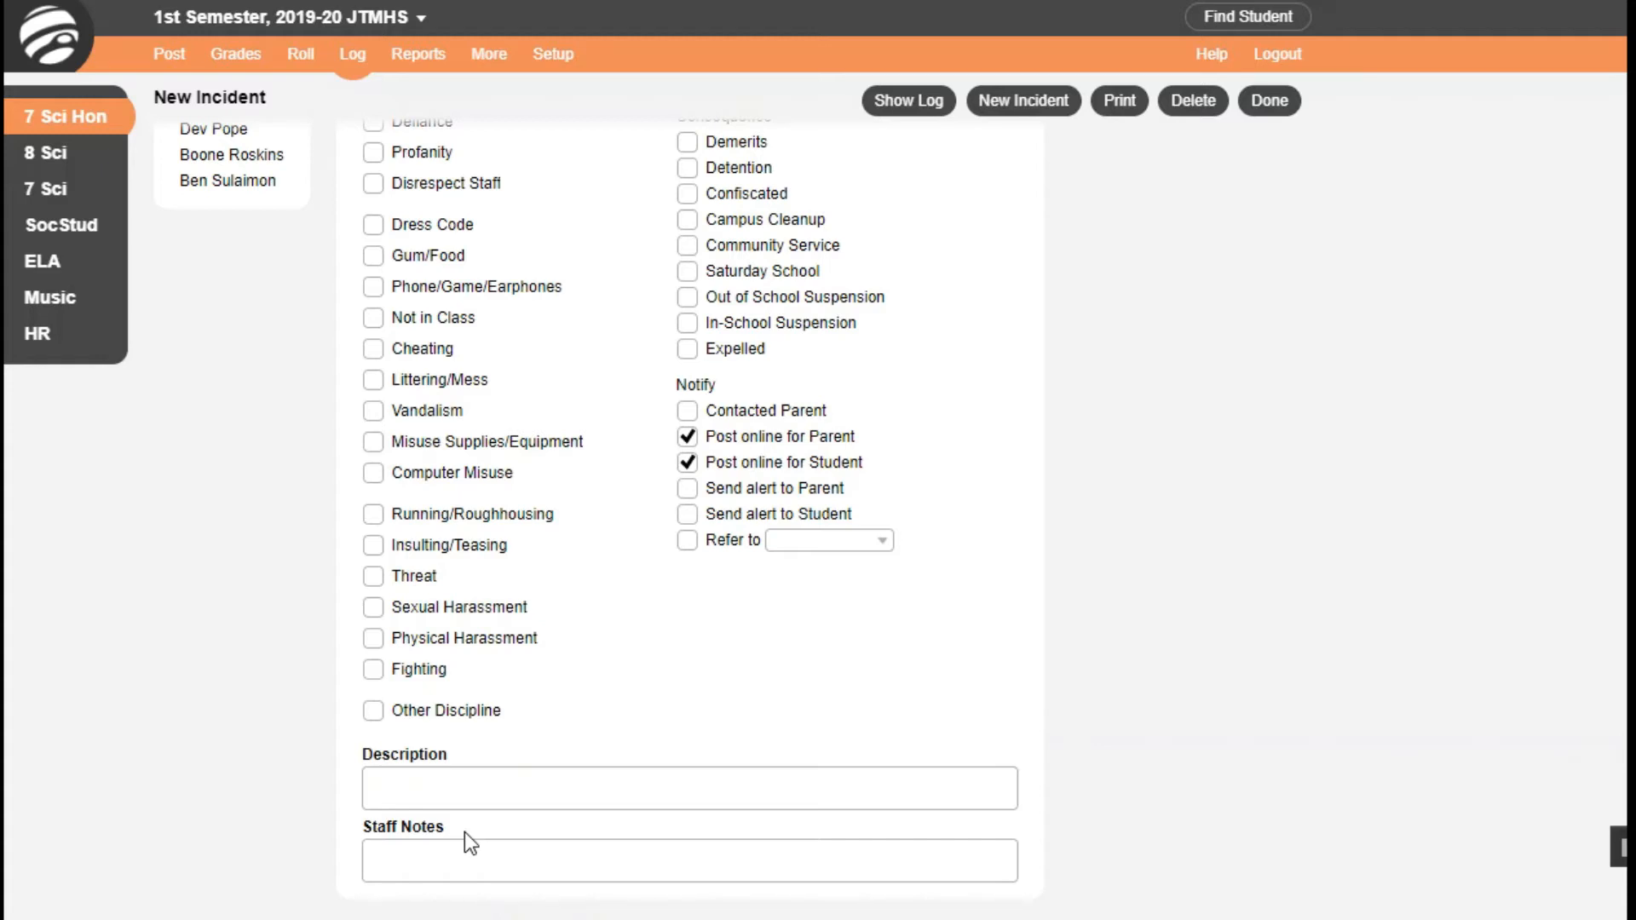
scroll(465, 834, up, 4)
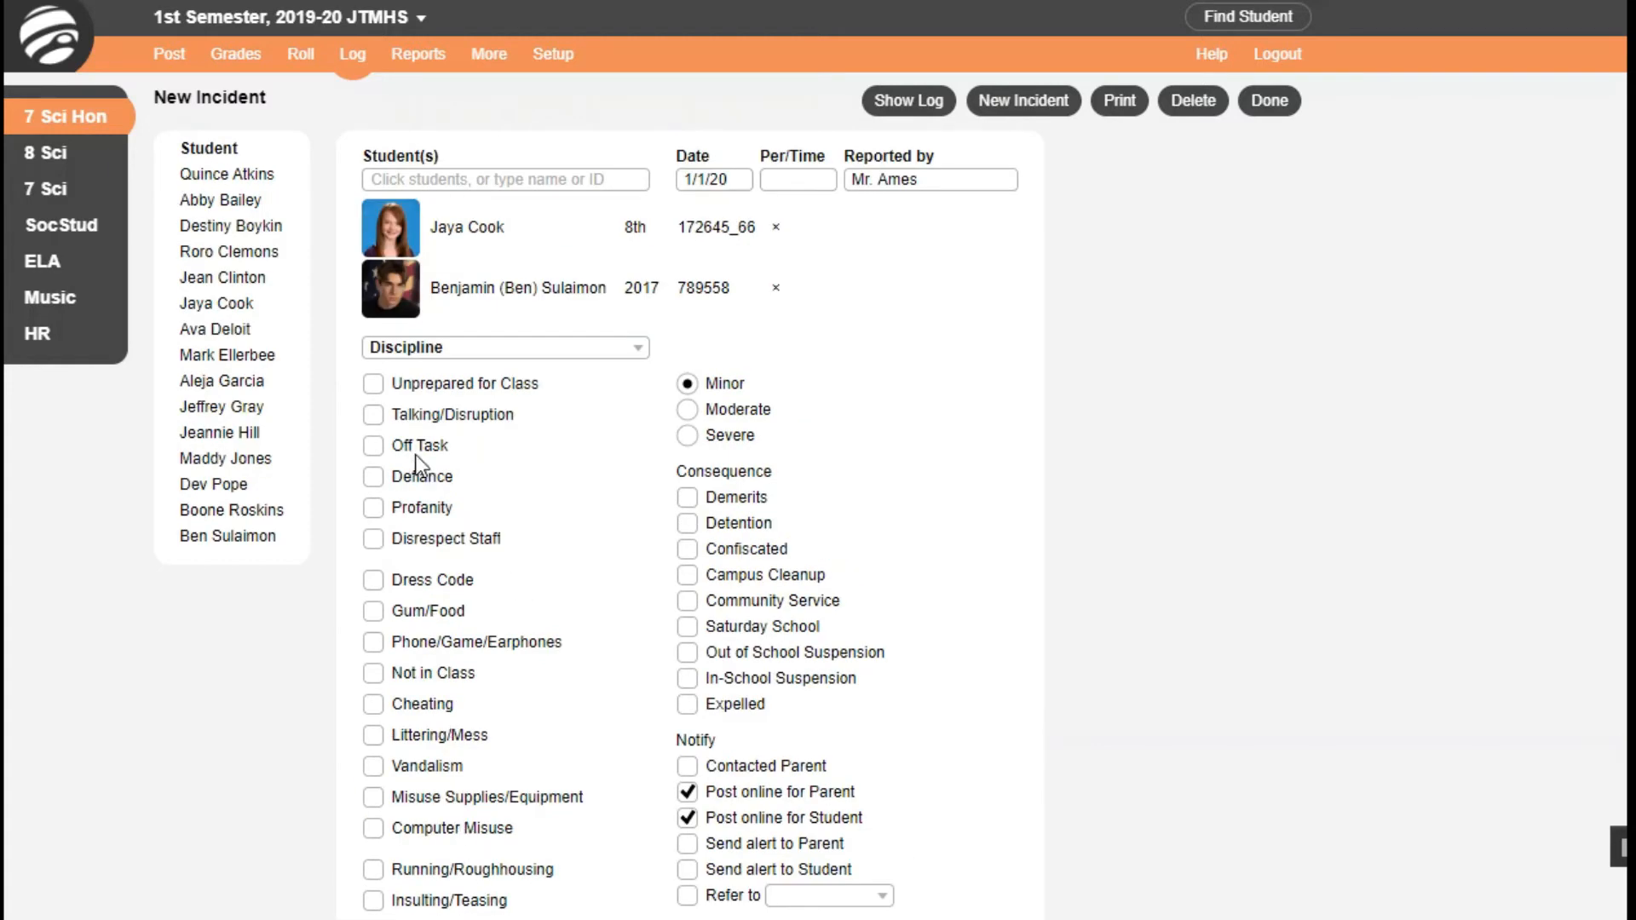
click(373, 446)
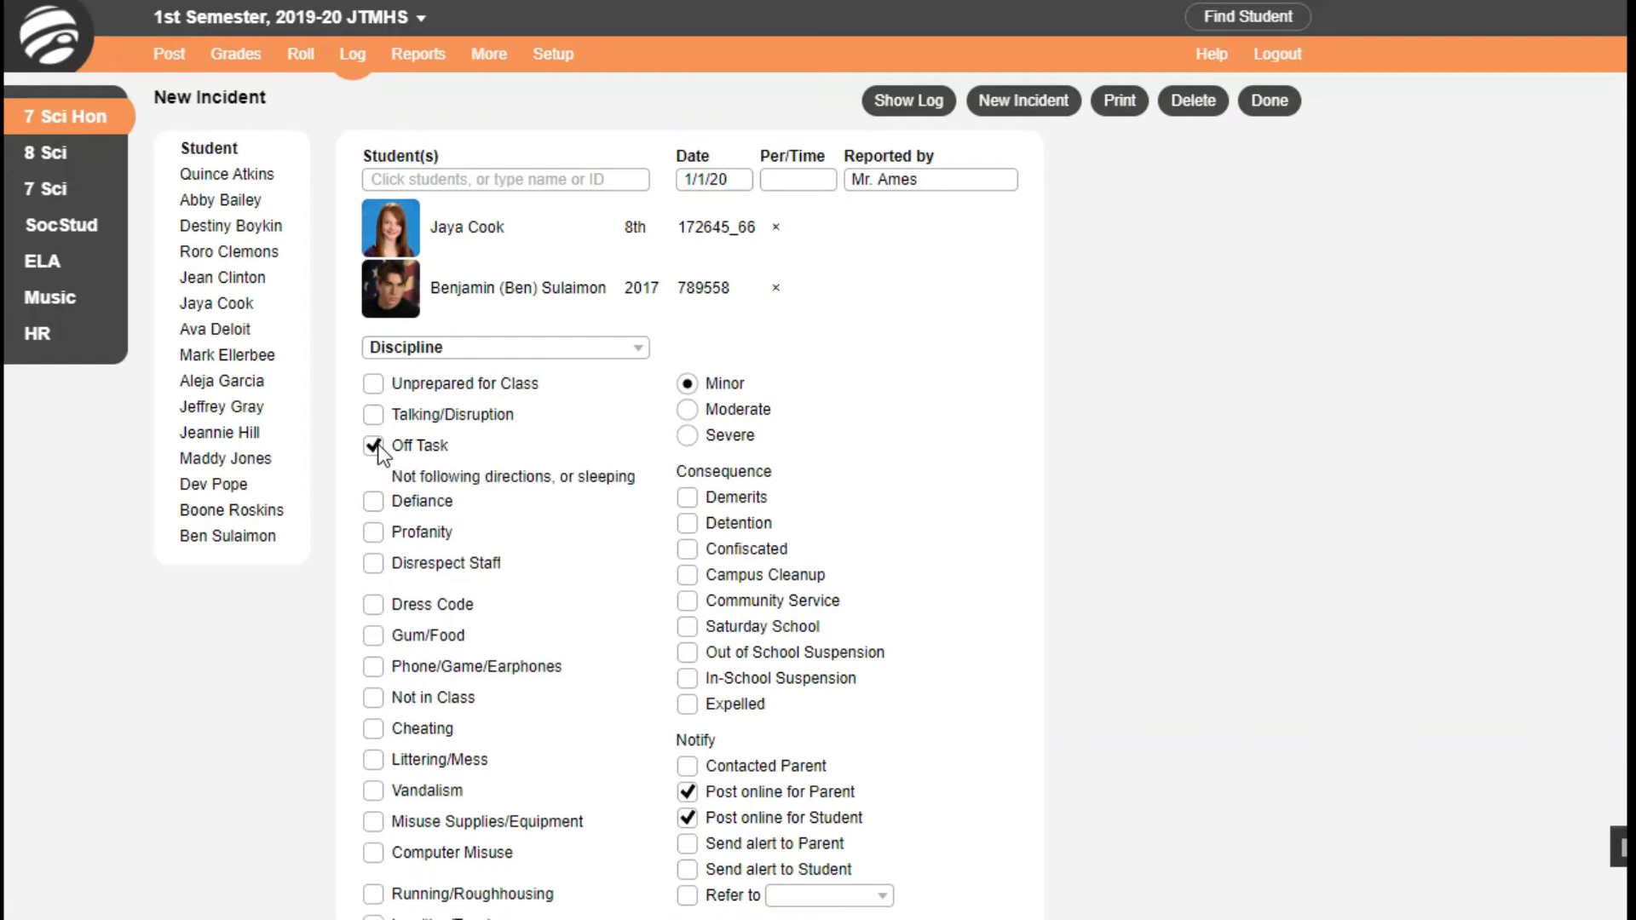
click(374, 505)
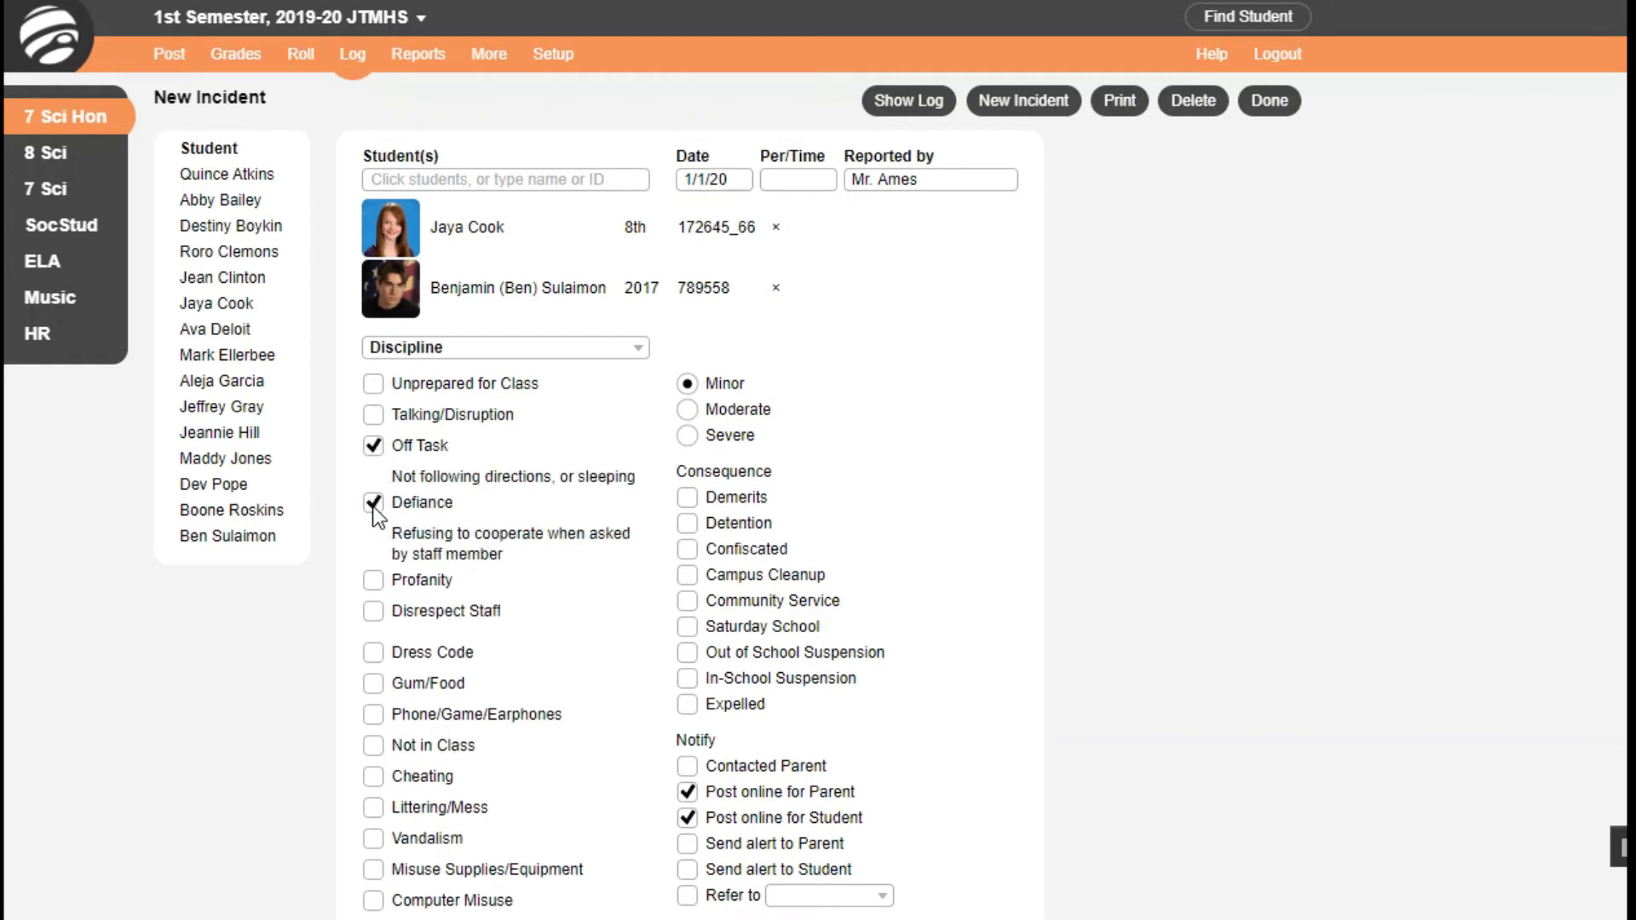
scroll(375, 528, down, 5)
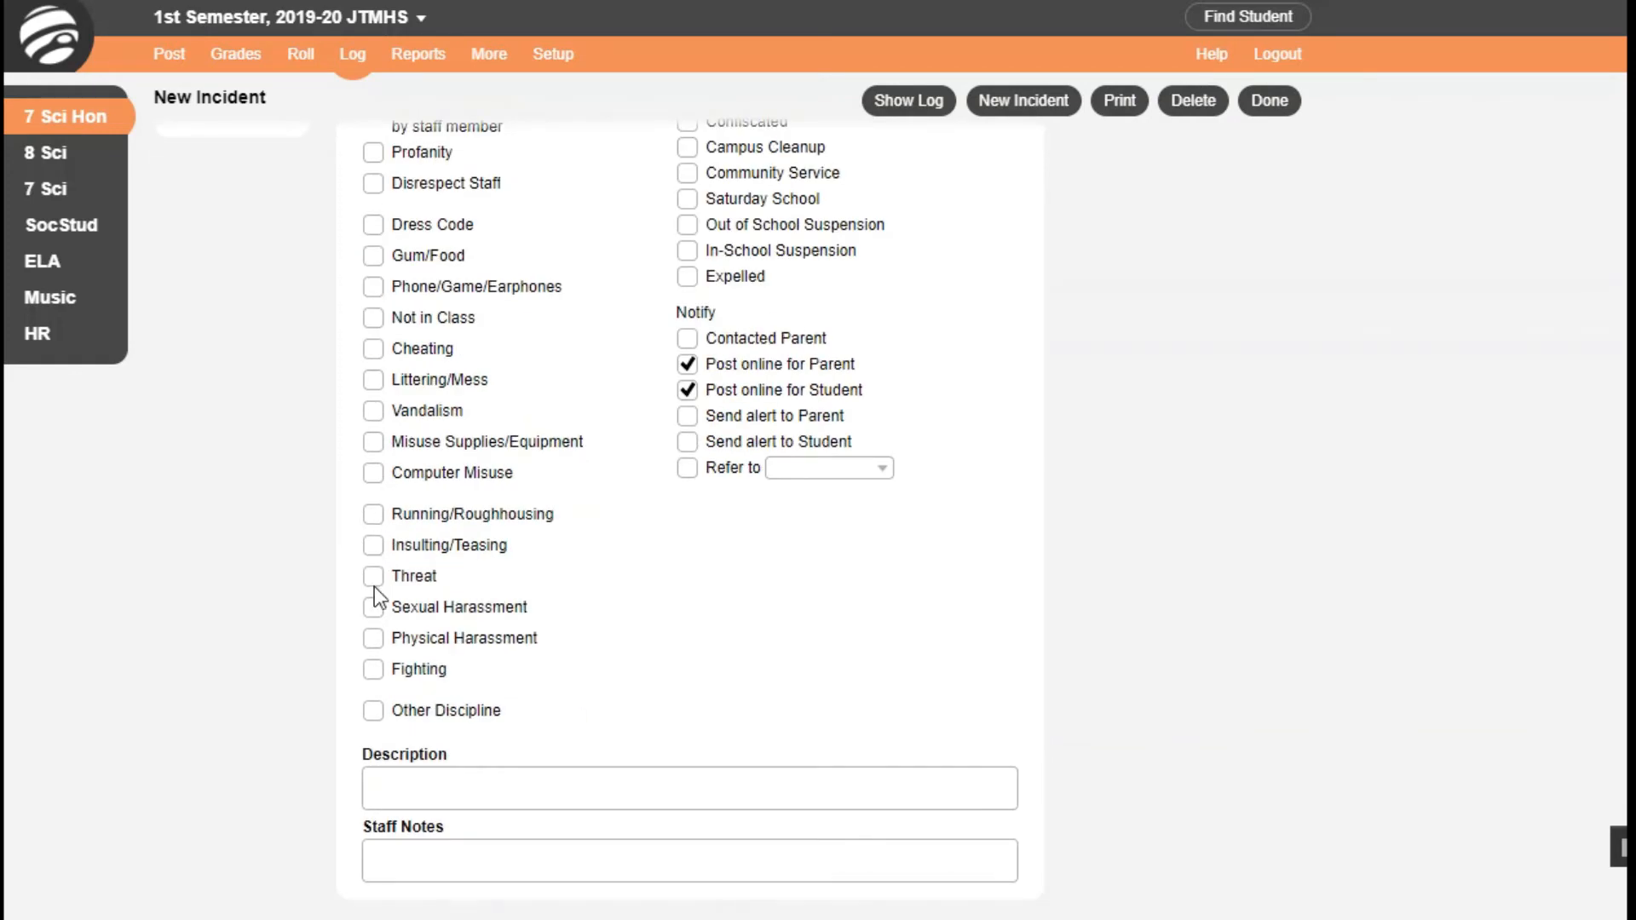
click(374, 712)
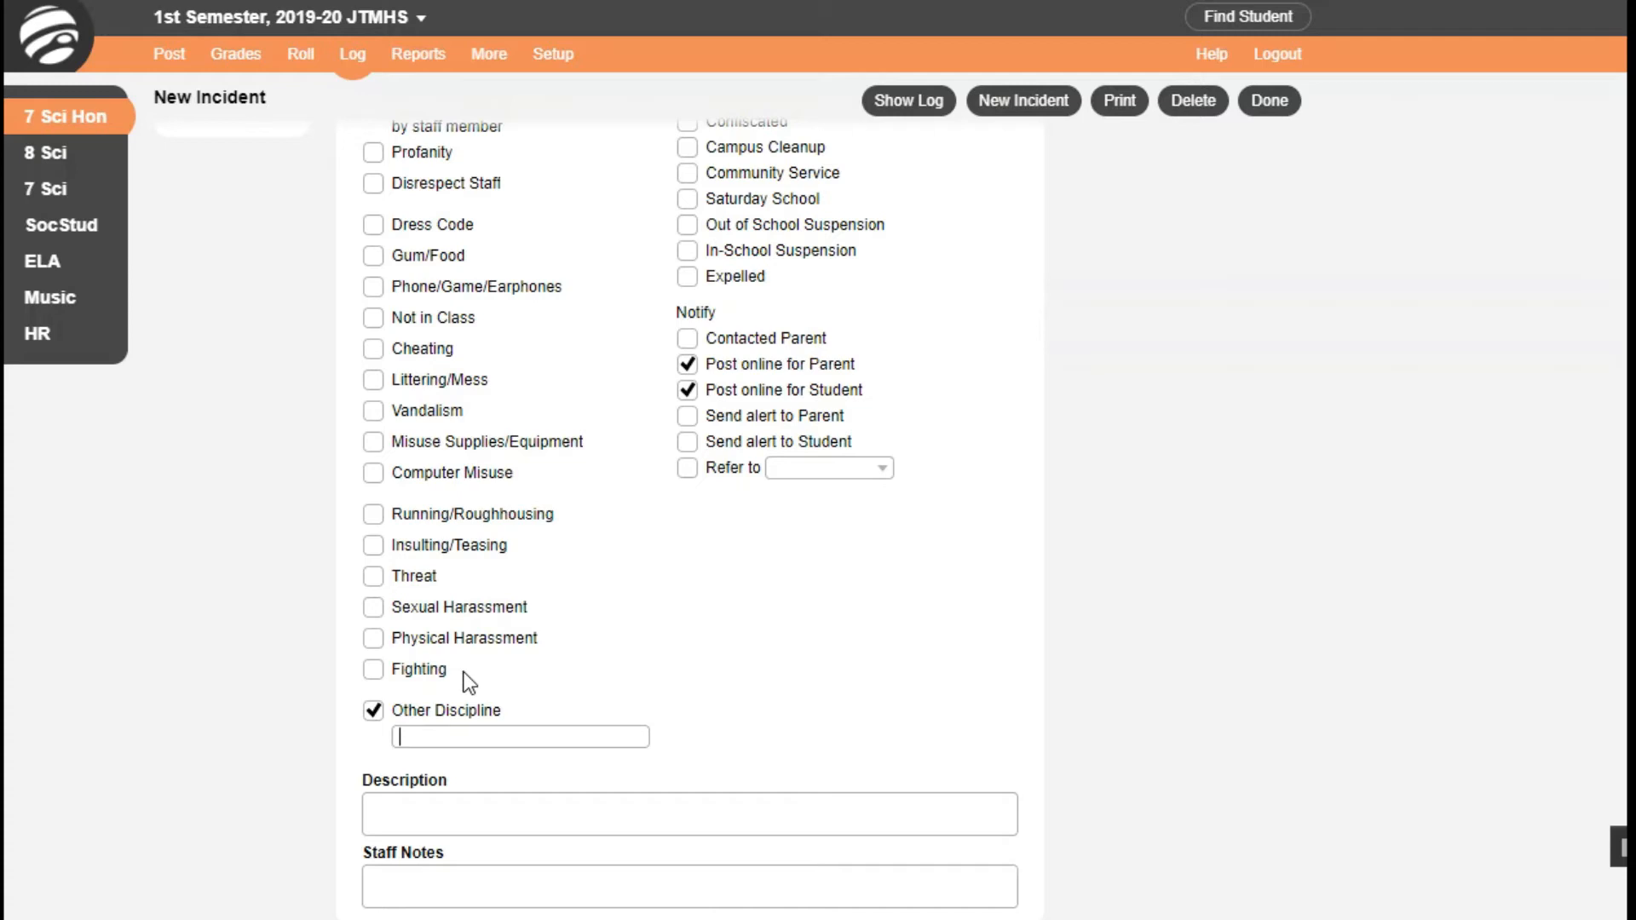
Set the incident's severity to Severe.
scroll(469, 683, up, 5)
click(686, 410)
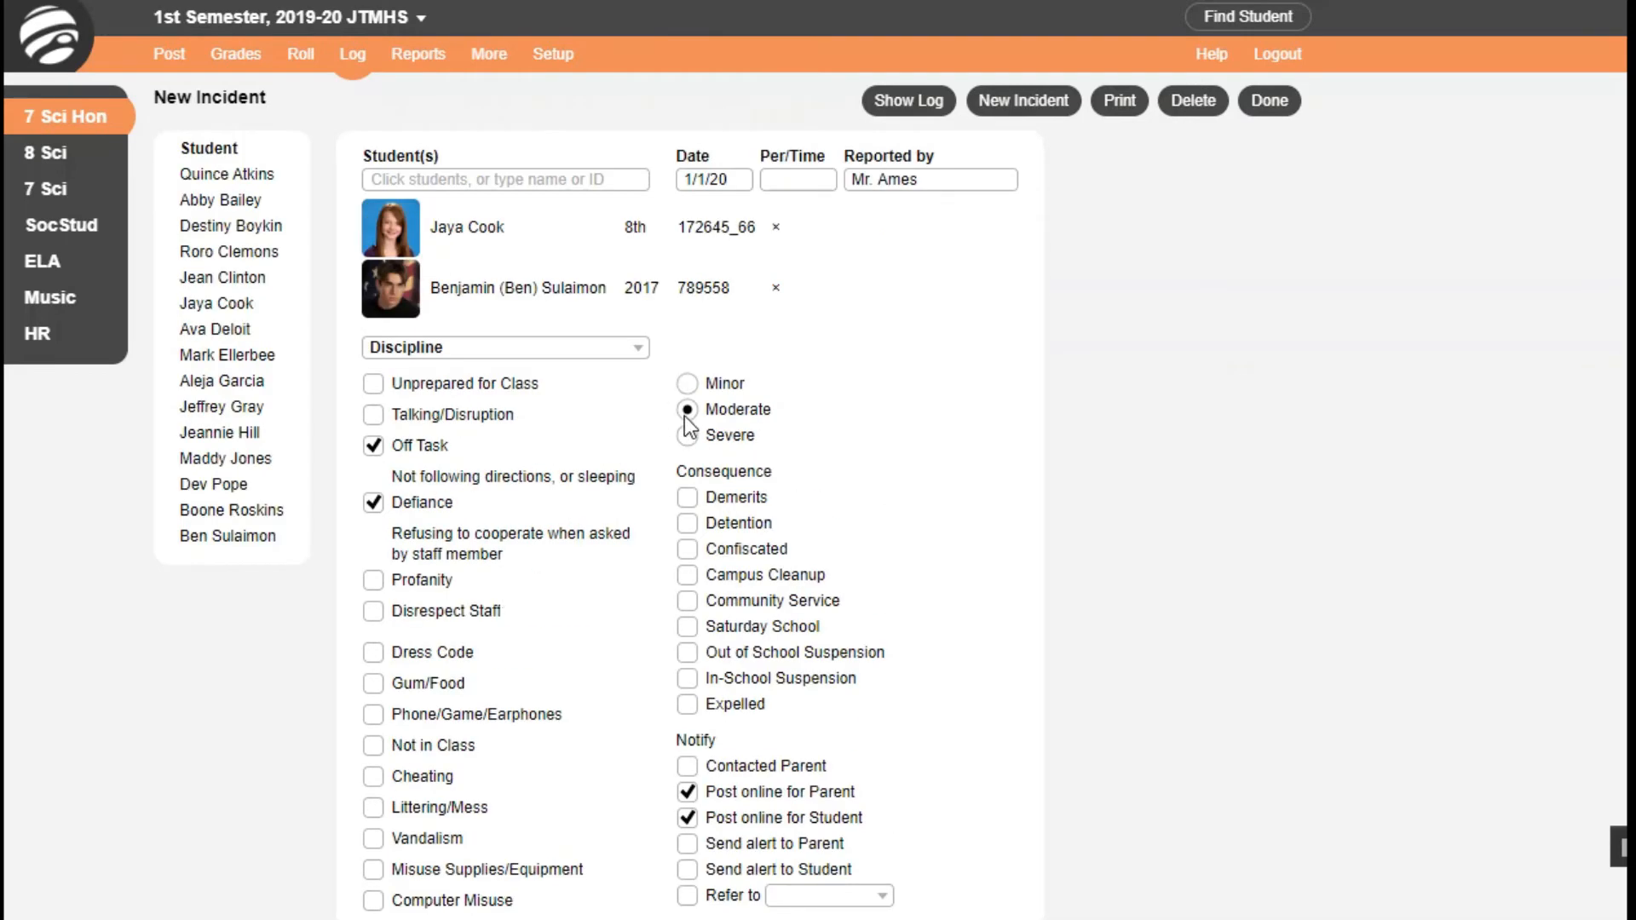
click(688, 437)
Try the Detention and Confiscated consequences on the incident, and clear both again.
click(688, 524)
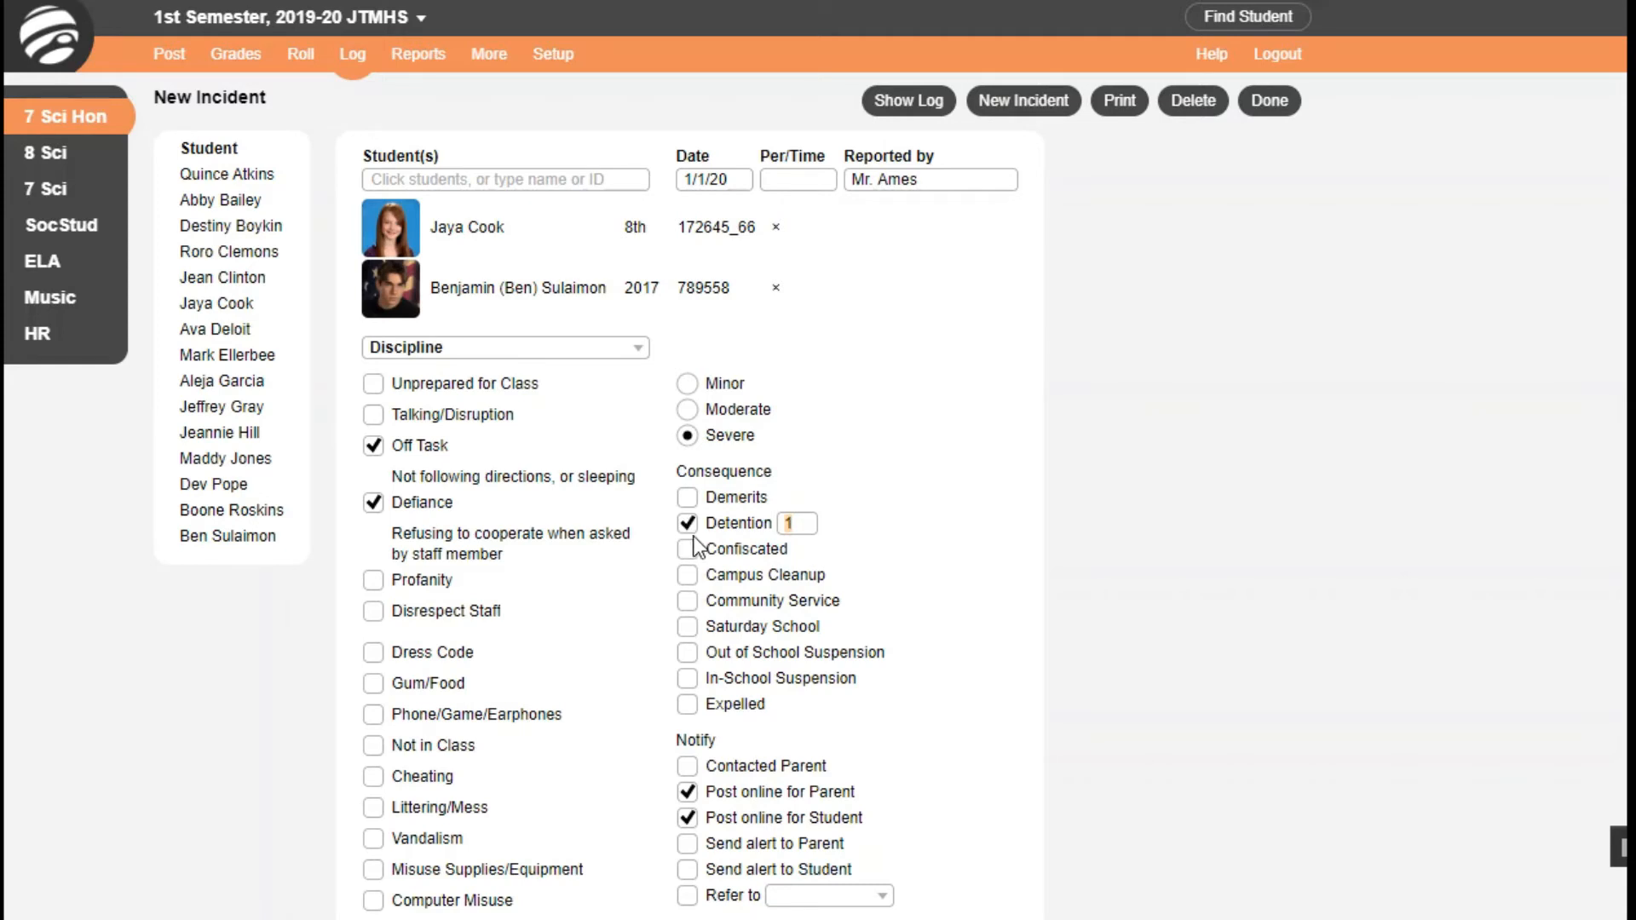
click(692, 550)
click(689, 549)
click(689, 523)
Refer the incident to the Asst. Principal in the notification options.
scroll(644, 524, down, 2)
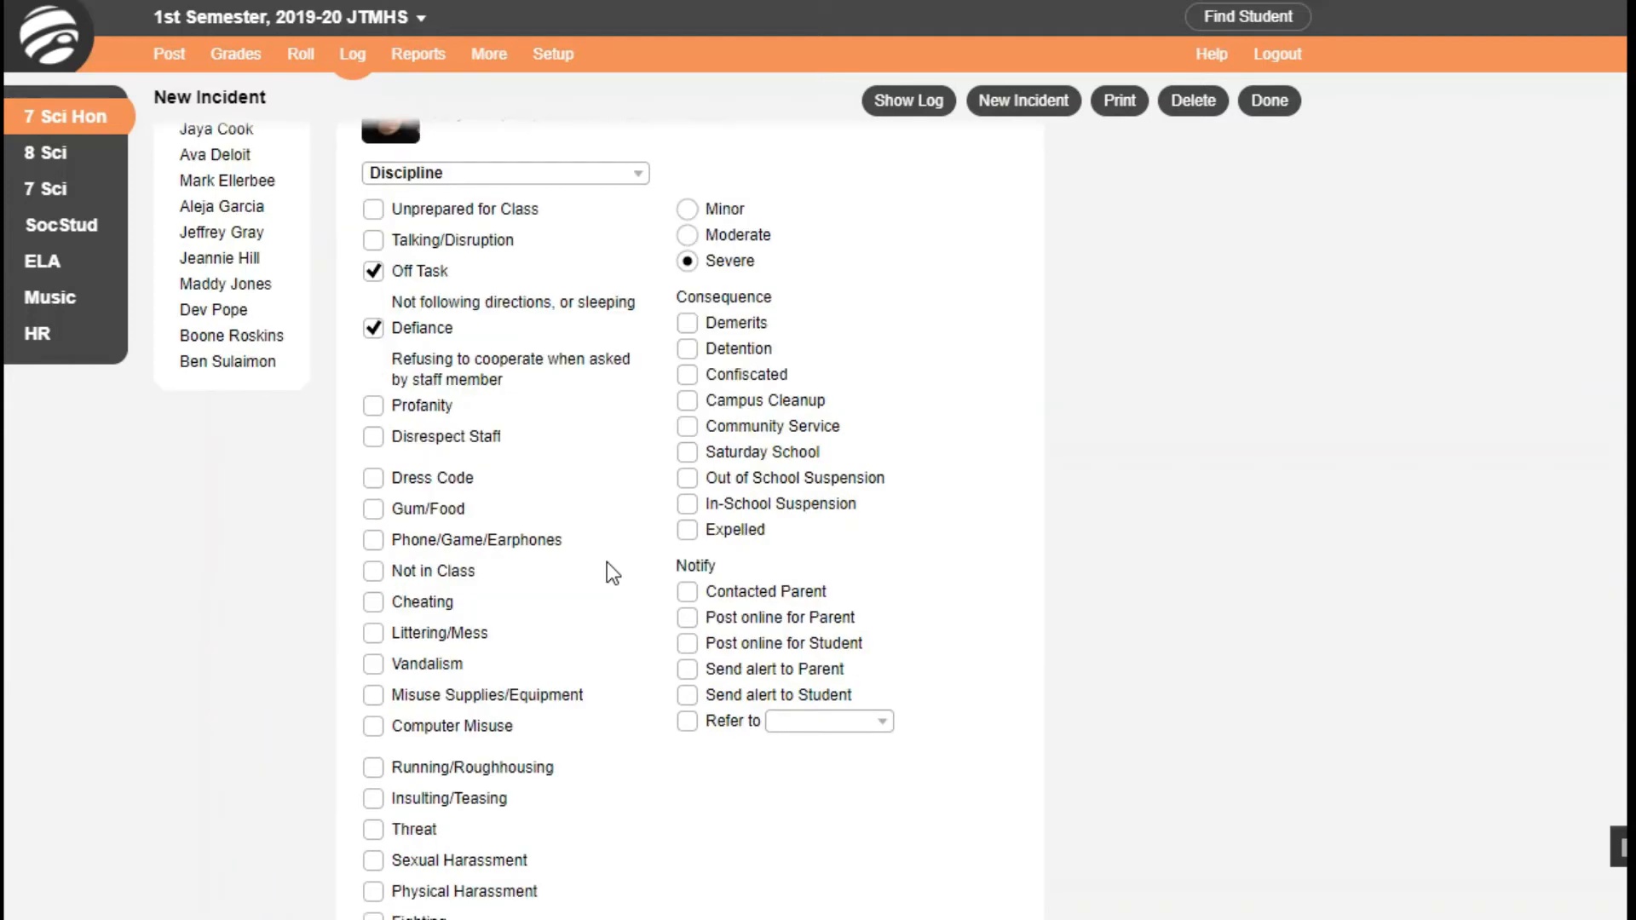
click(689, 723)
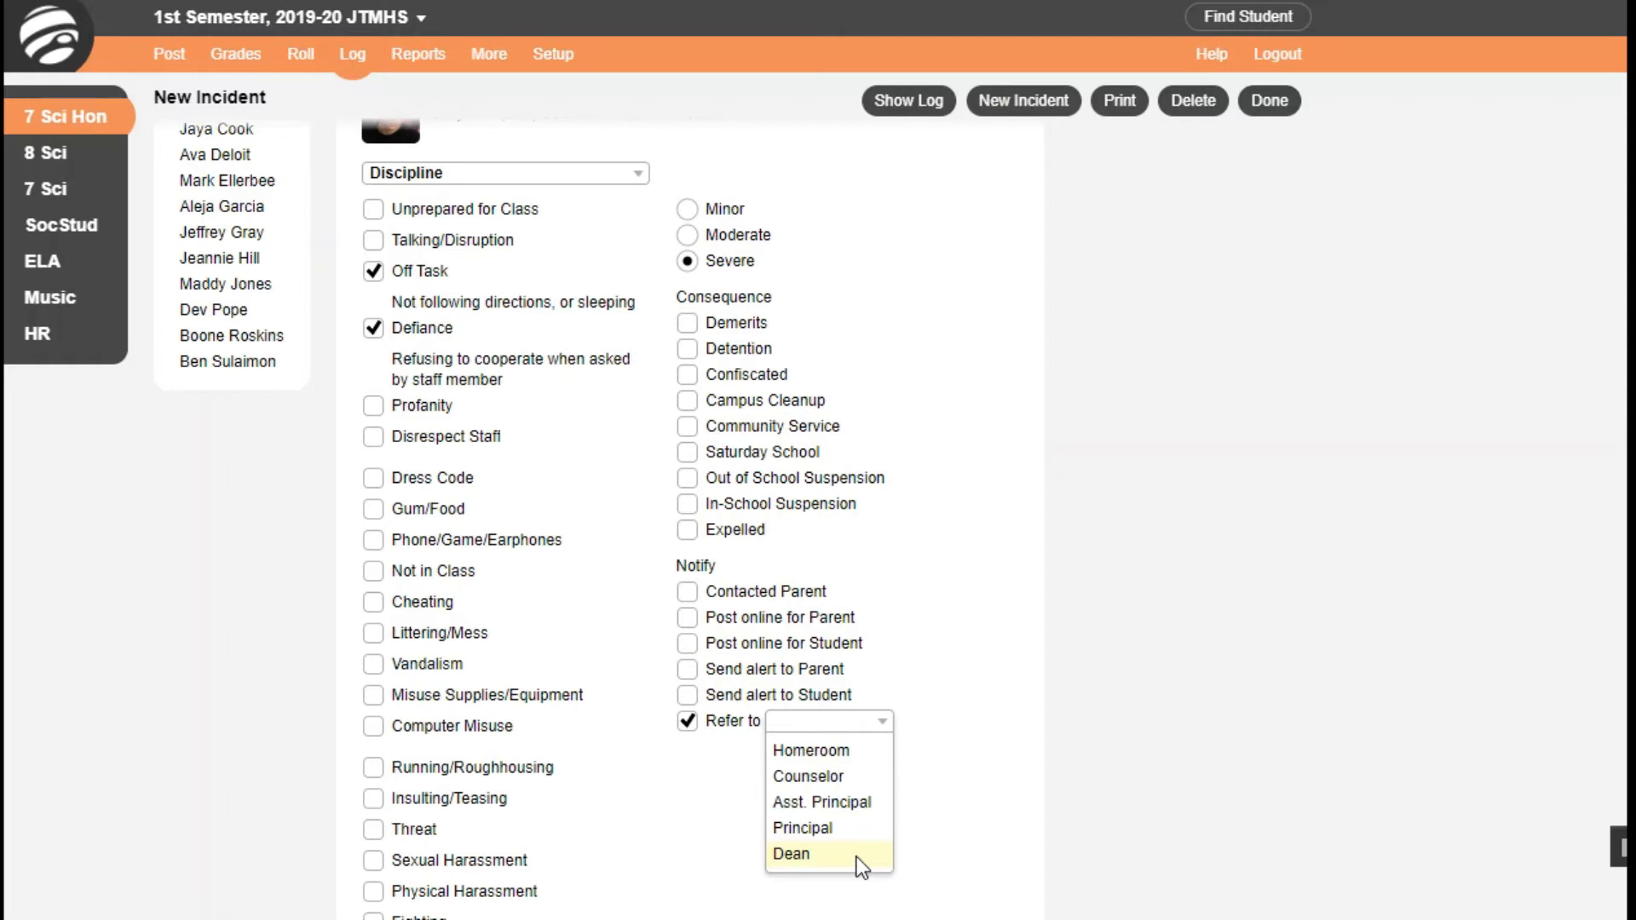
click(848, 807)
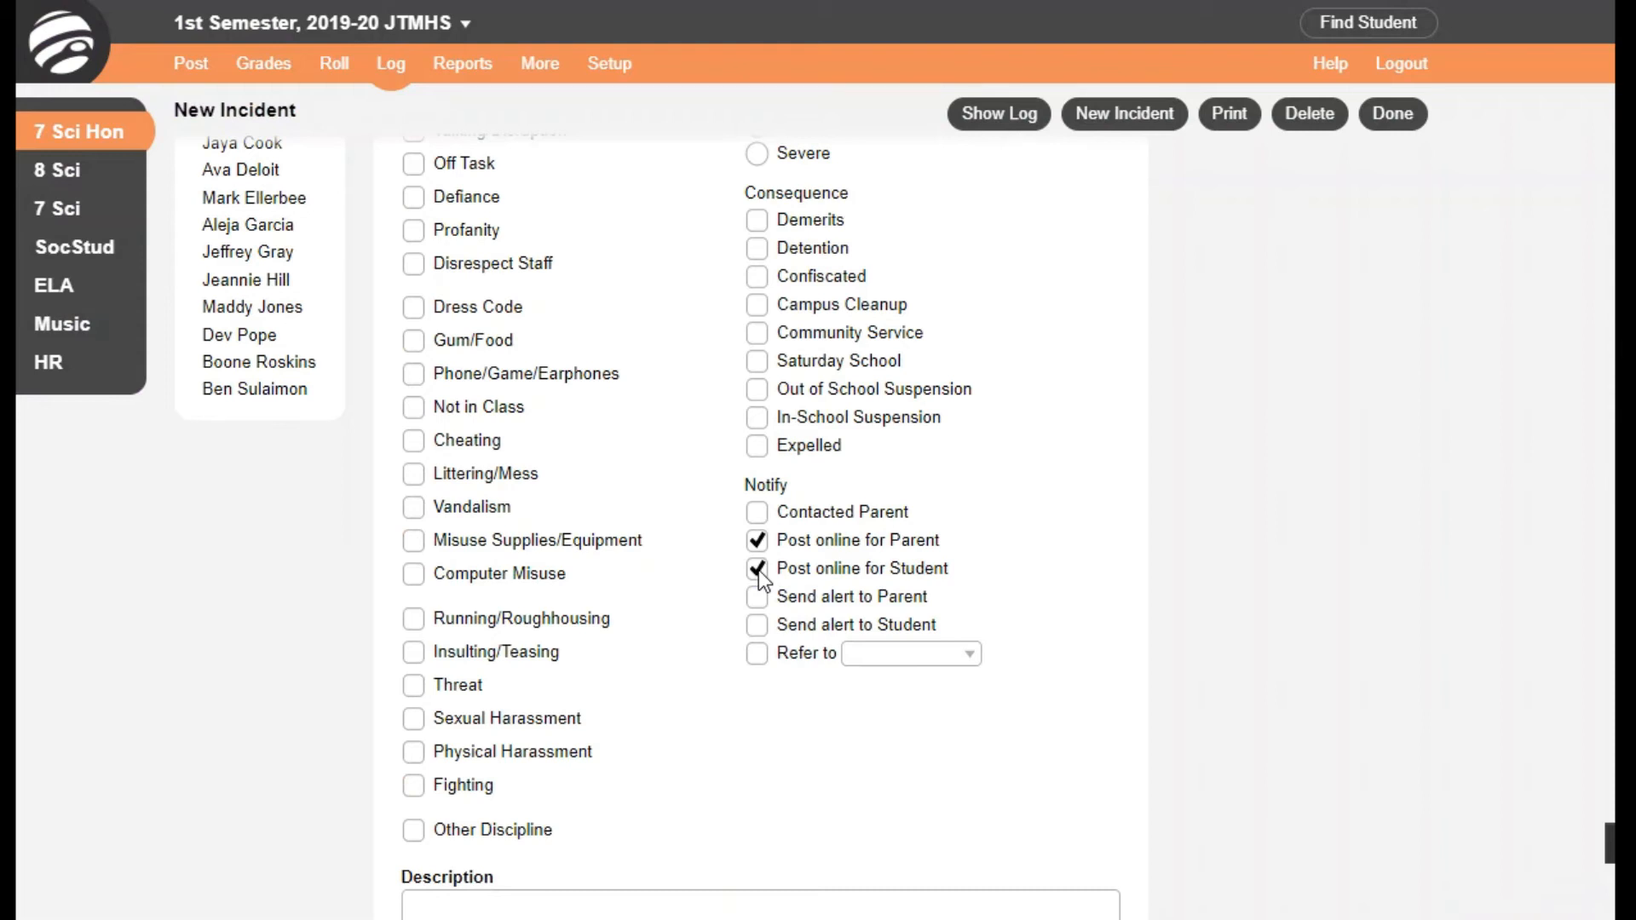
Have the incident posted online for the student and alerts sent to both the parent and the student.
click(757, 569)
click(758, 597)
click(757, 626)
Examine the incident categories available as alternatives to Discipline.
scroll(748, 648, up, 3)
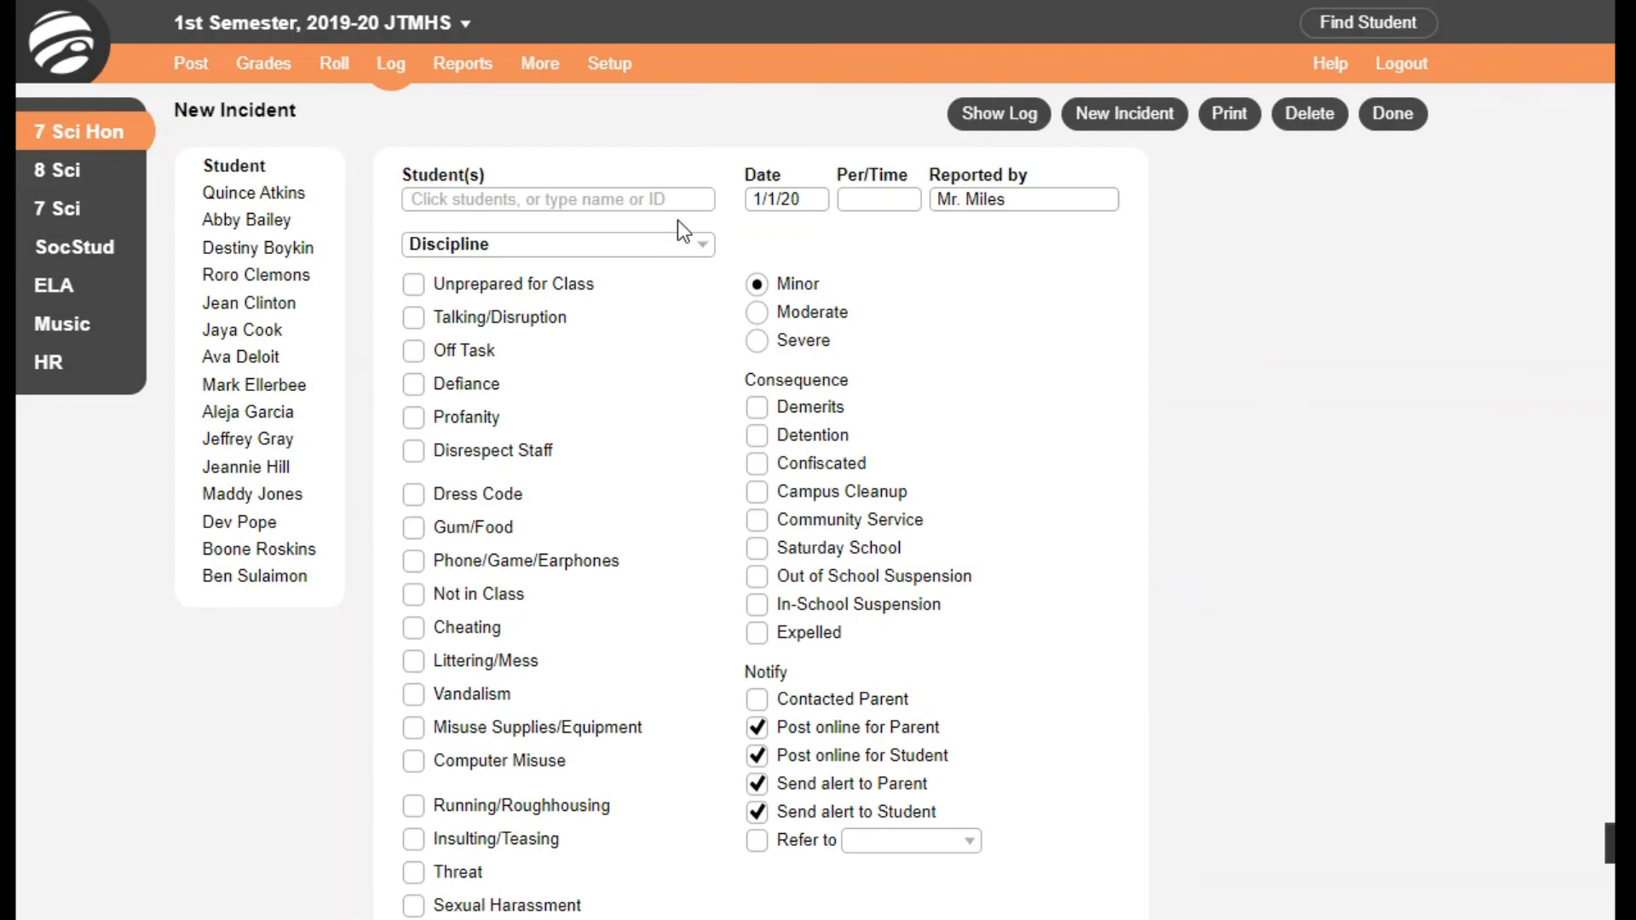
click(703, 246)
Show the behavior and contact log and examine its class/student and incident type filter choices.
click(1025, 125)
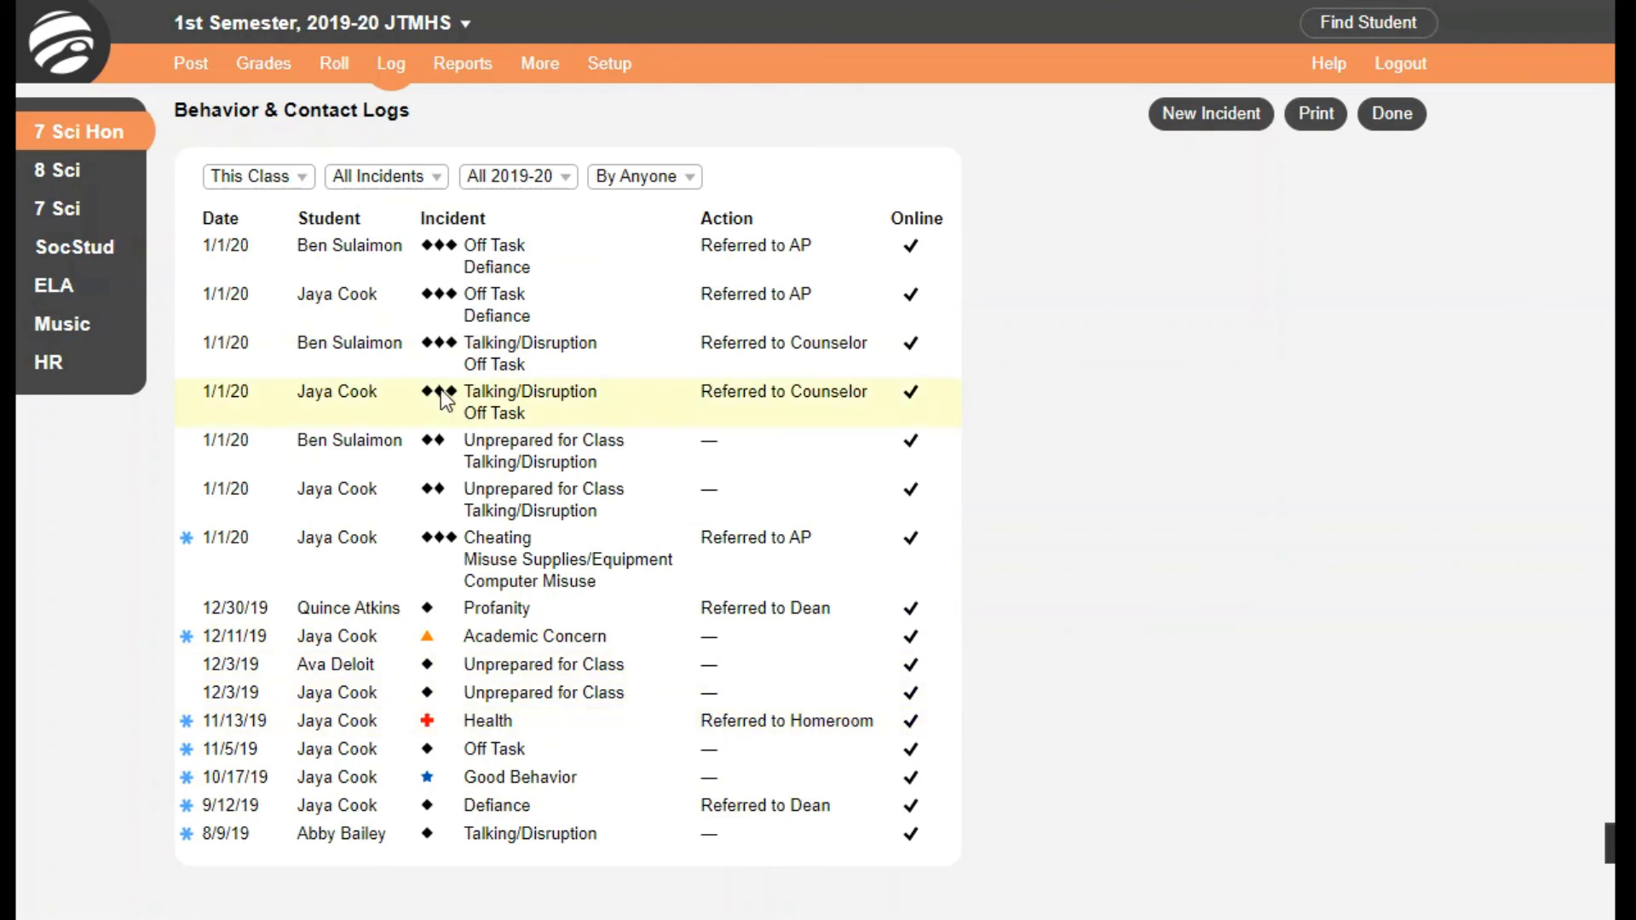
click(309, 179)
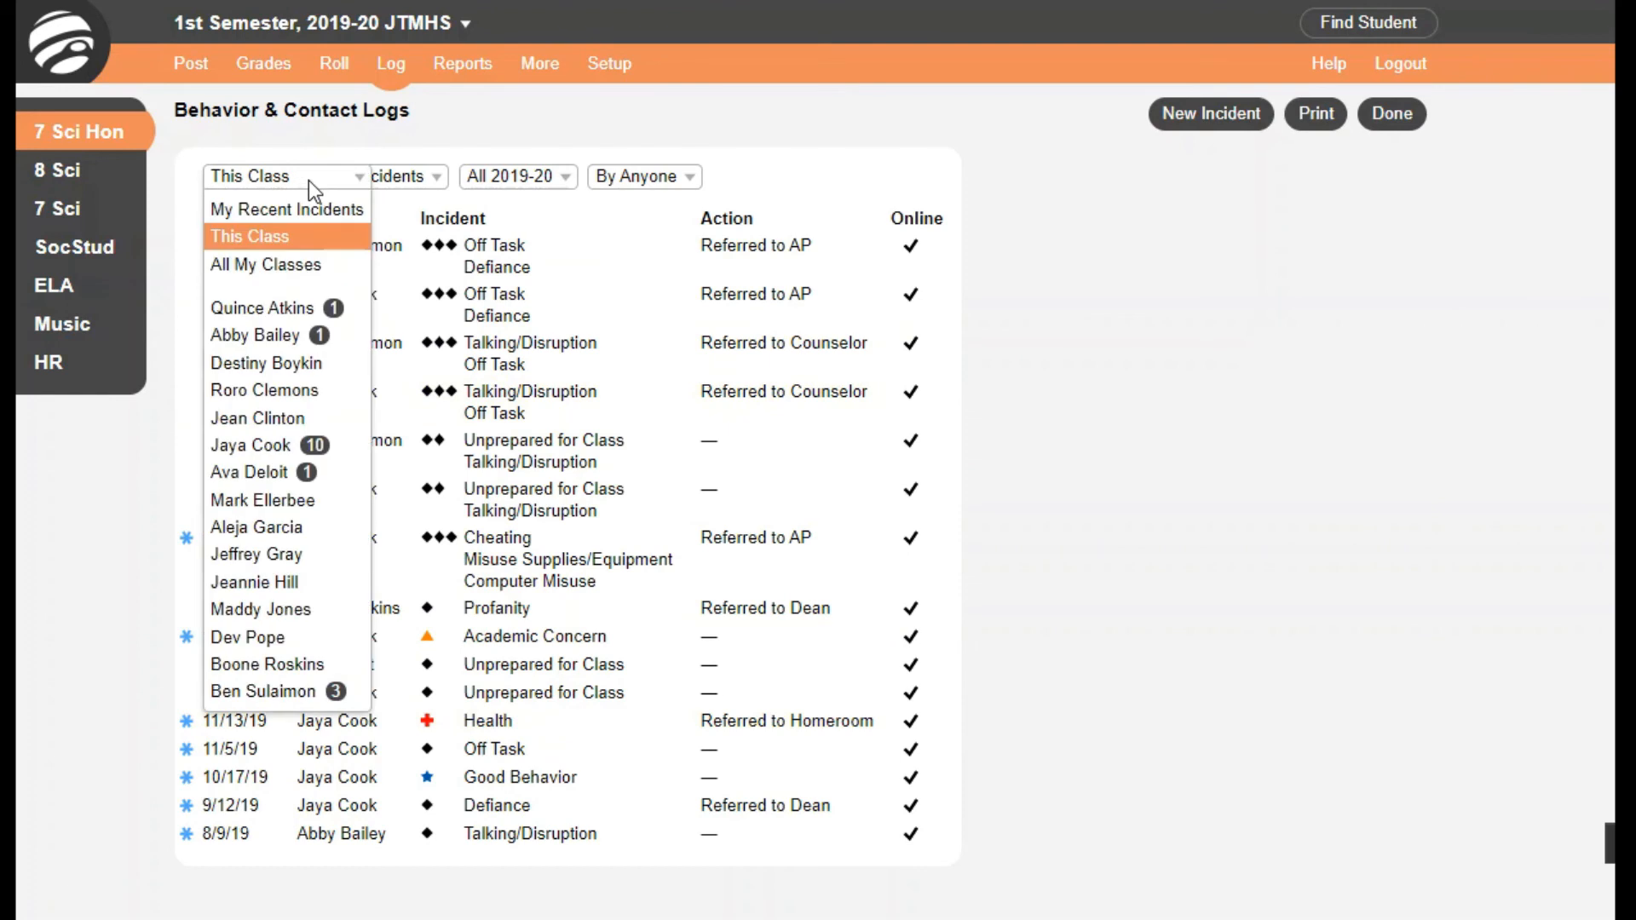
click(308, 180)
click(433, 180)
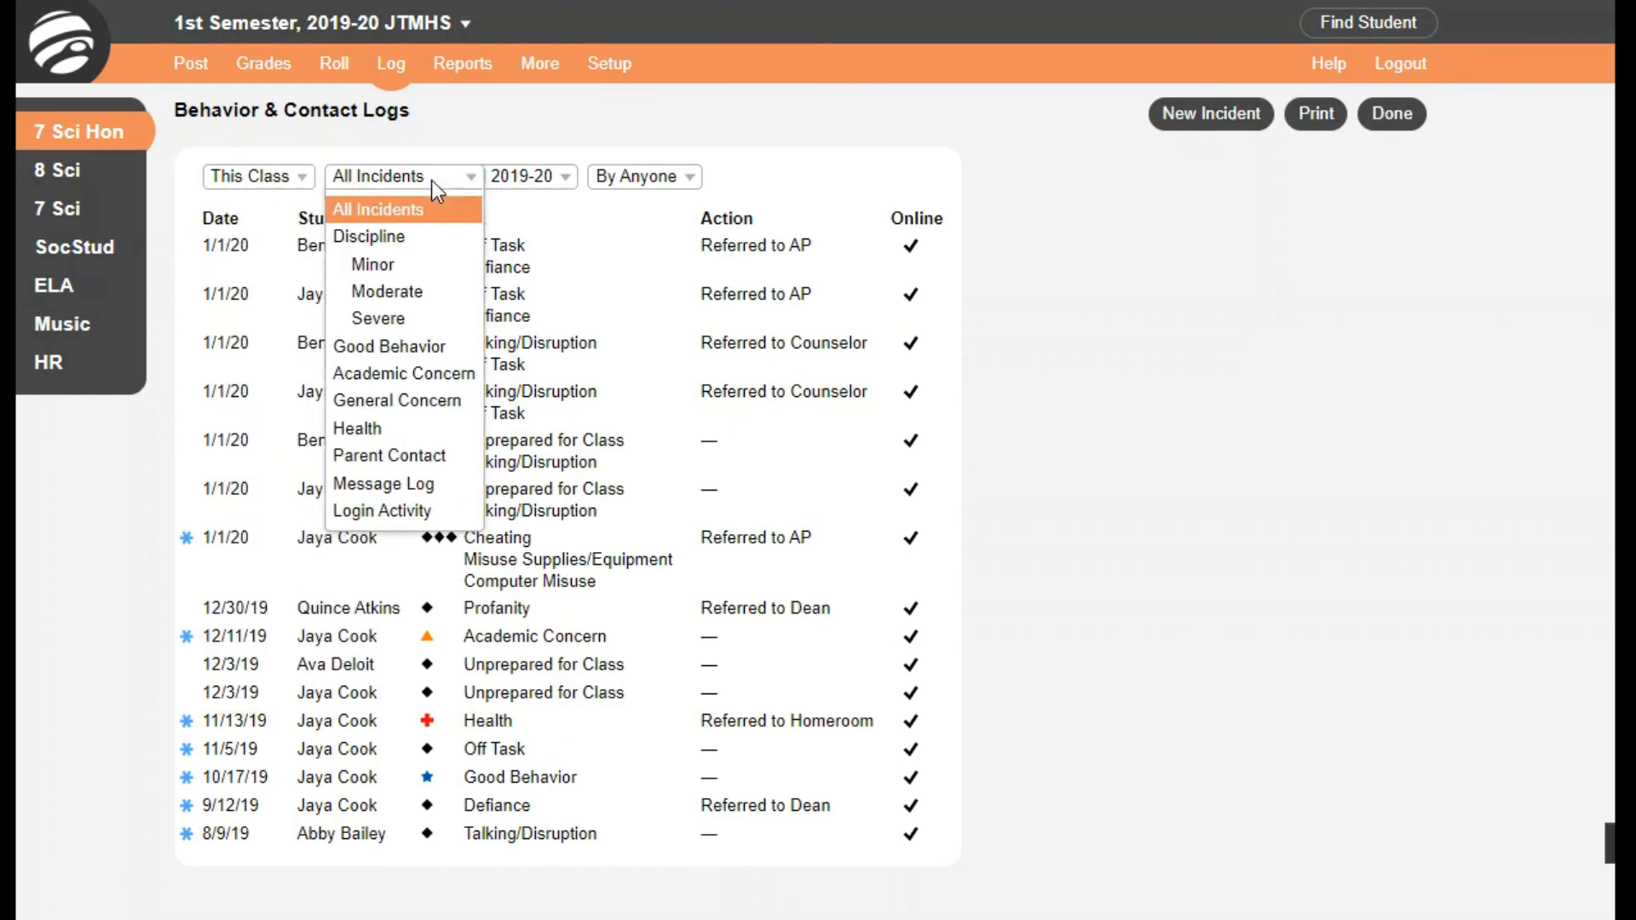
click(467, 177)
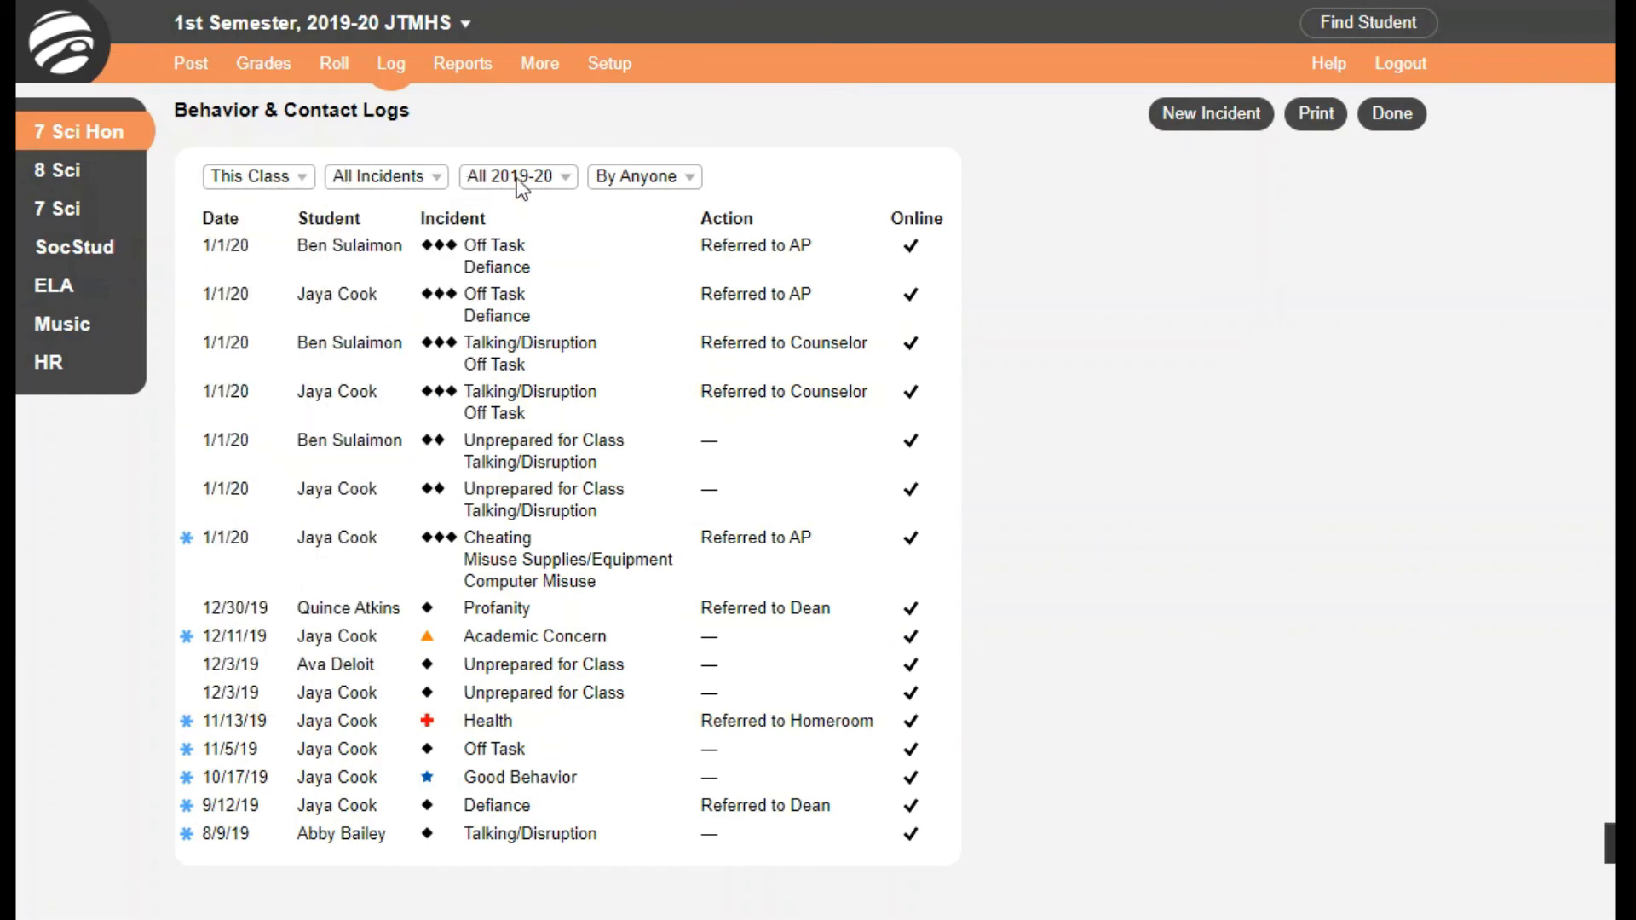
Check the log's date range choices and limit the entries to those made By Me.
click(565, 179)
click(566, 179)
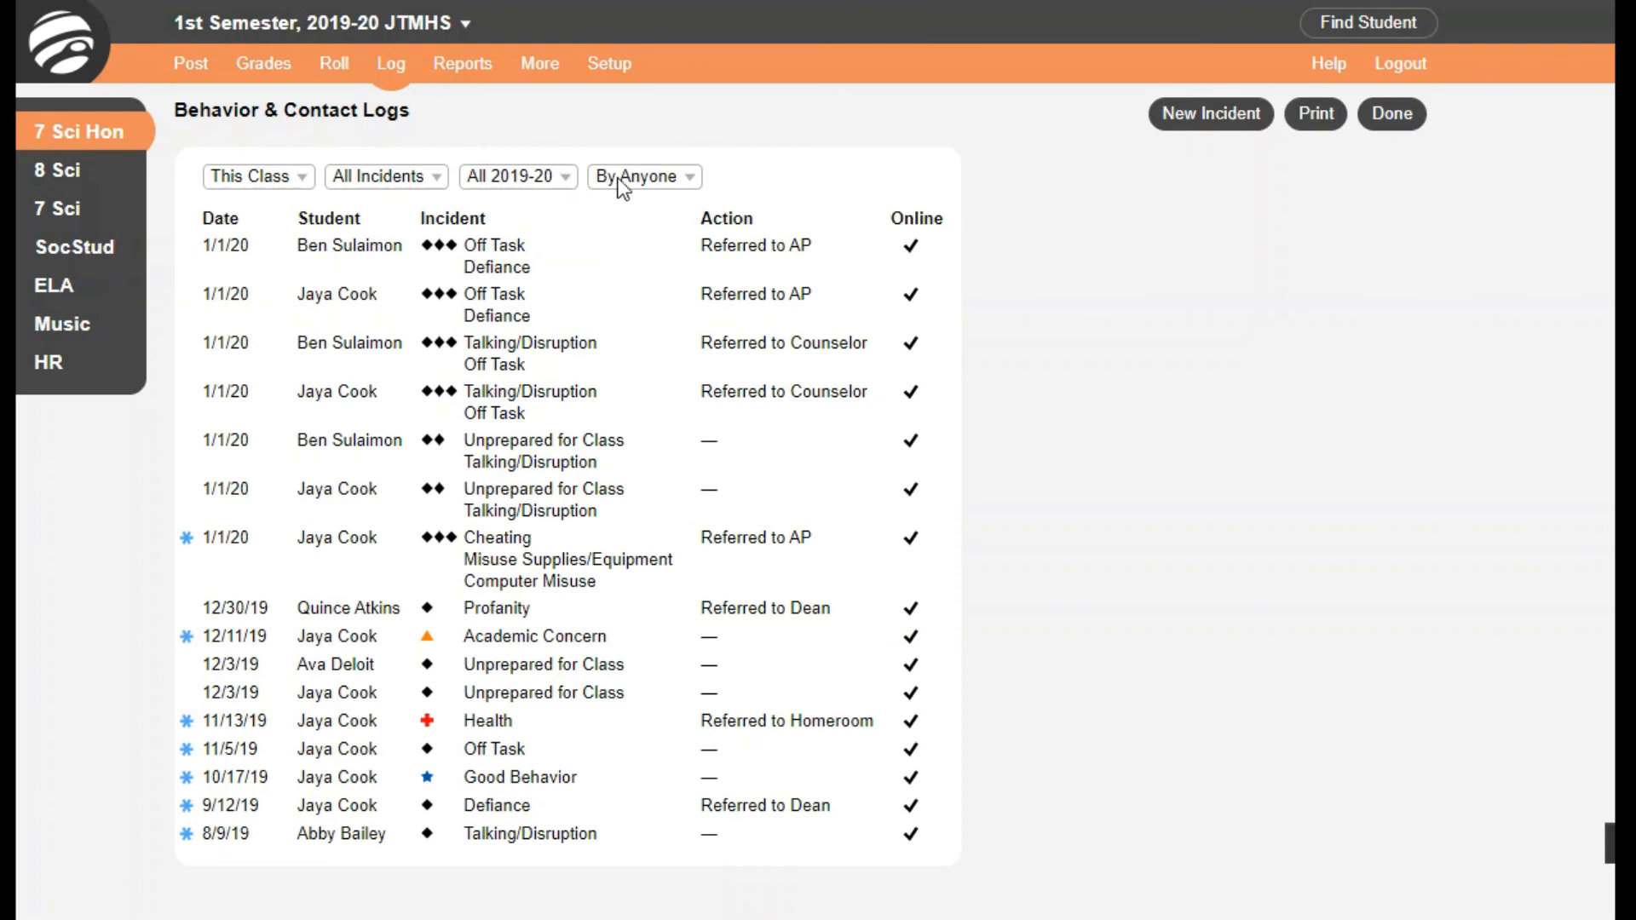
click(689, 177)
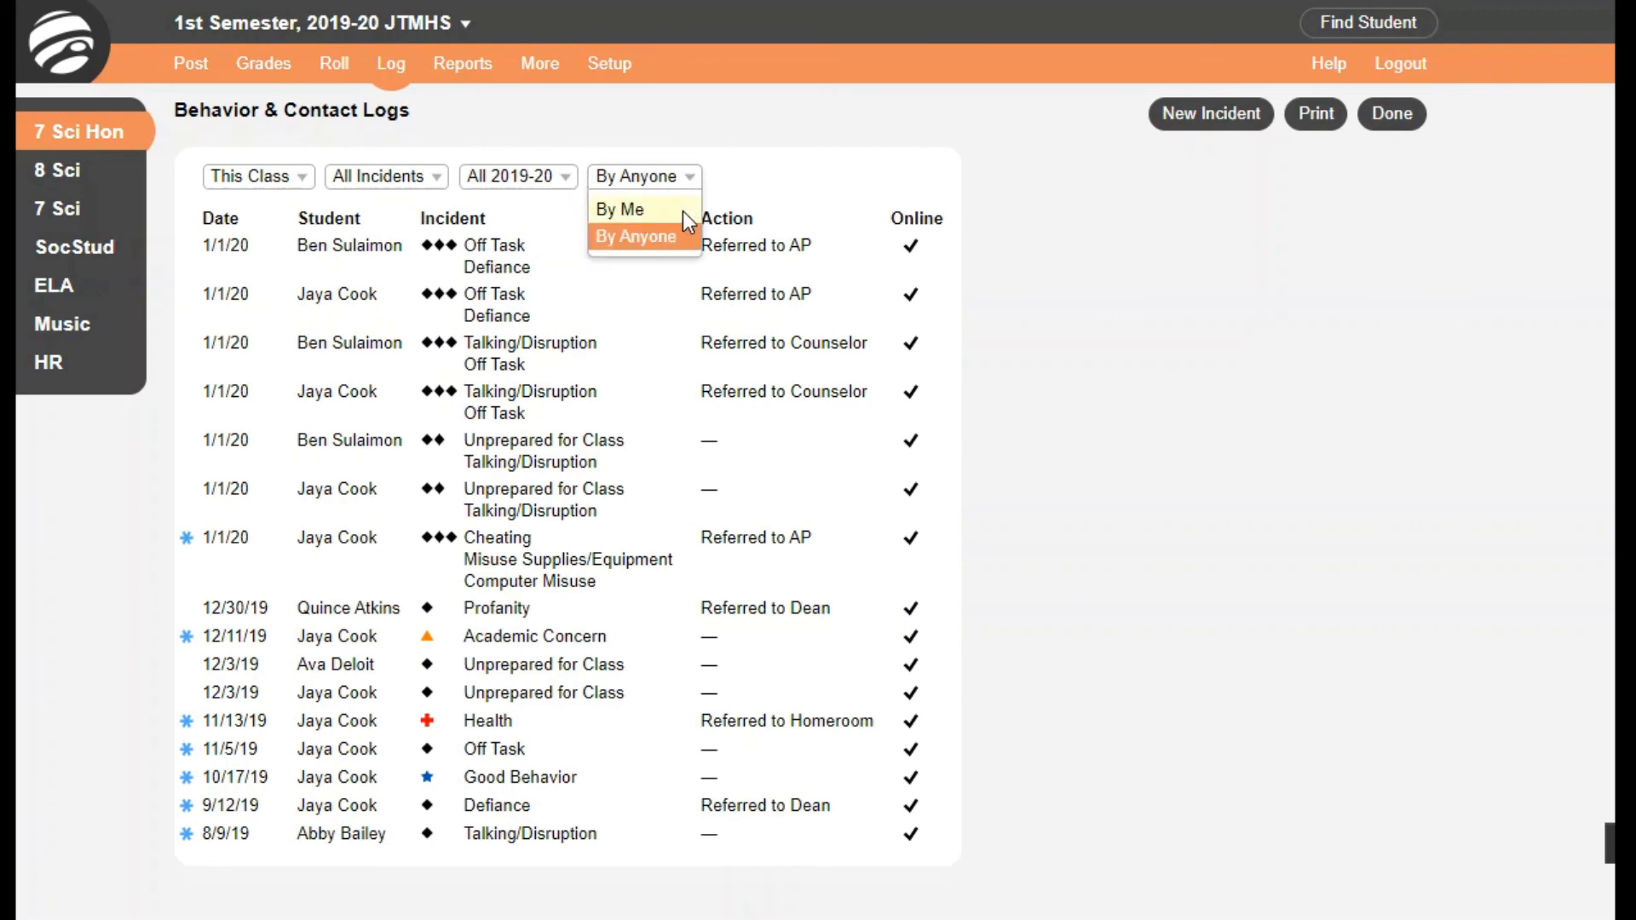
click(683, 211)
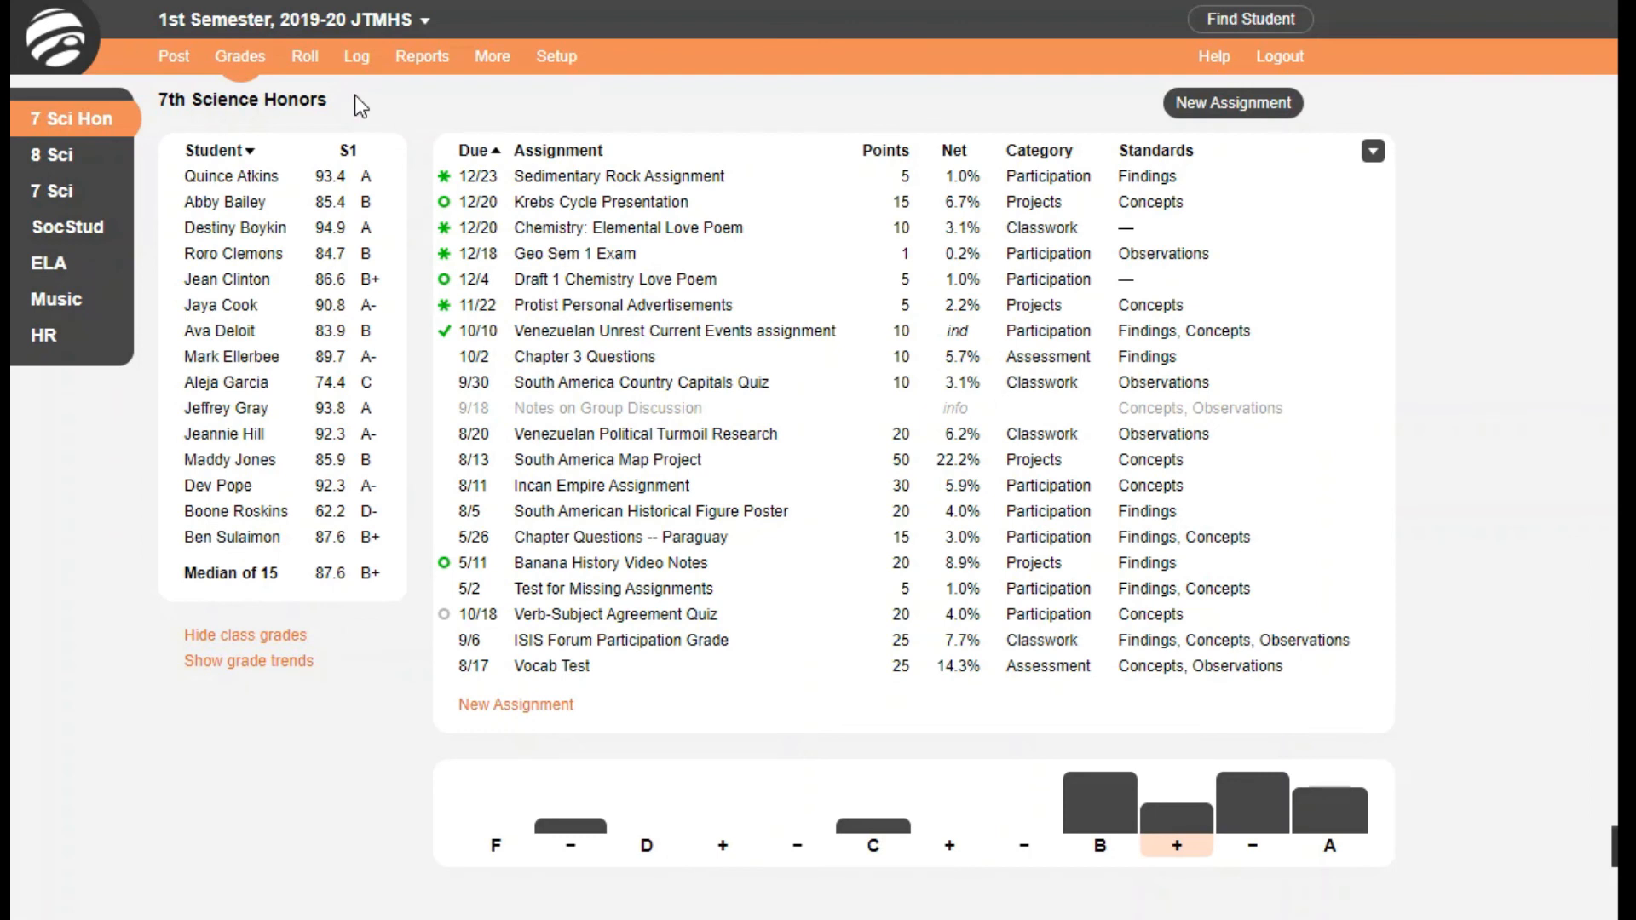
Open the Behavior Logs report, keep it on this class only, and set its audience to Parents.
click(419, 58)
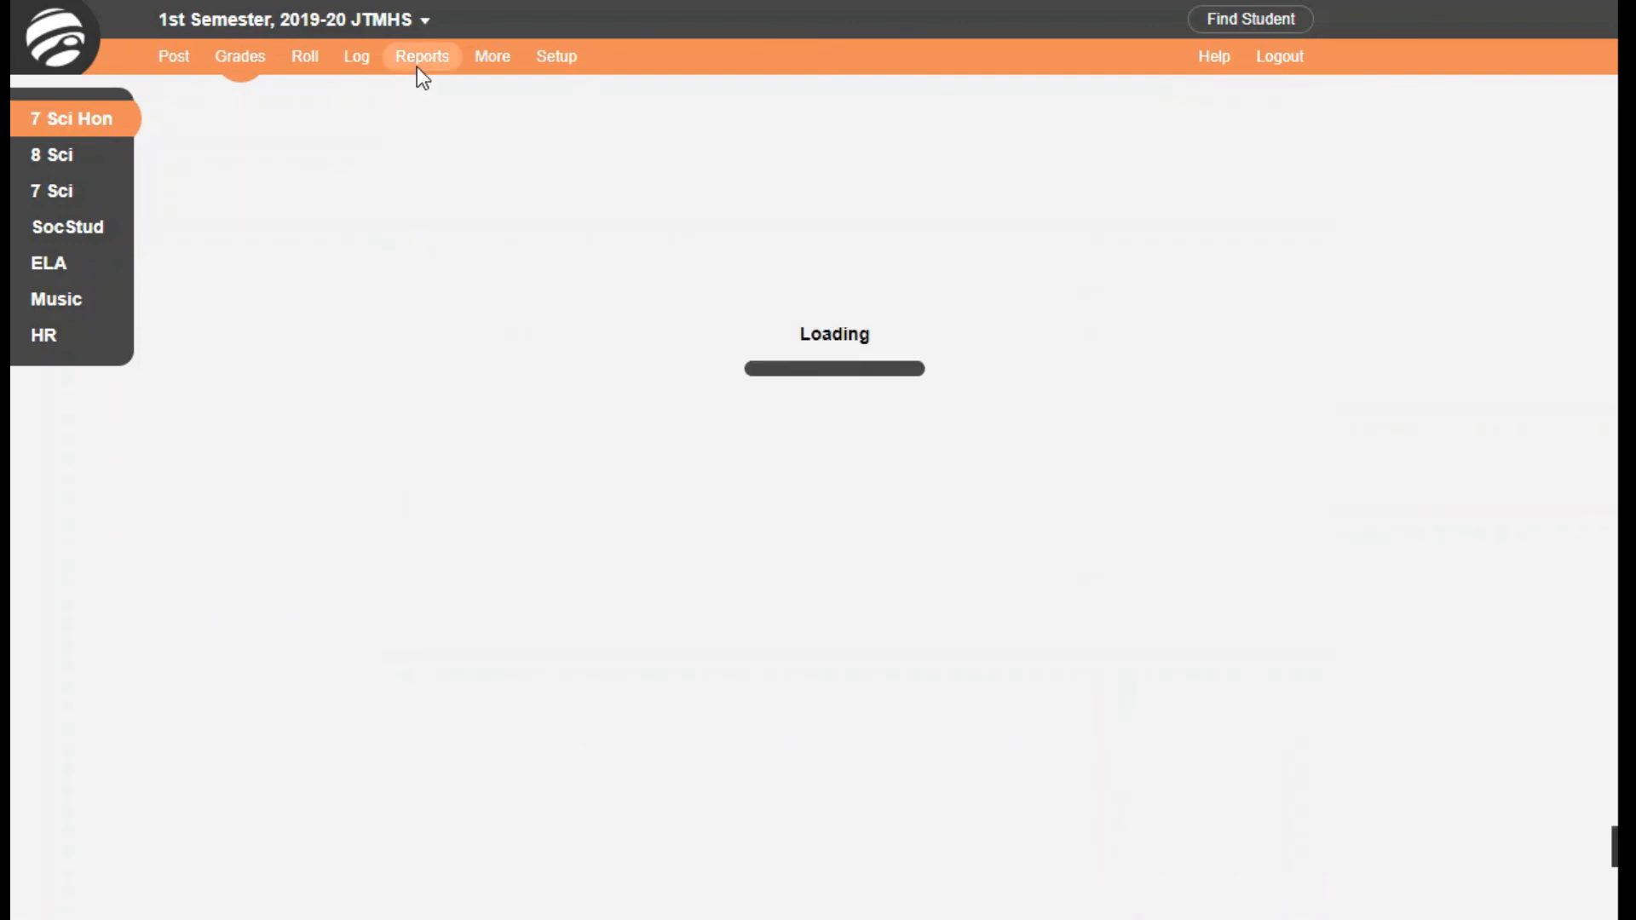
click(640, 669)
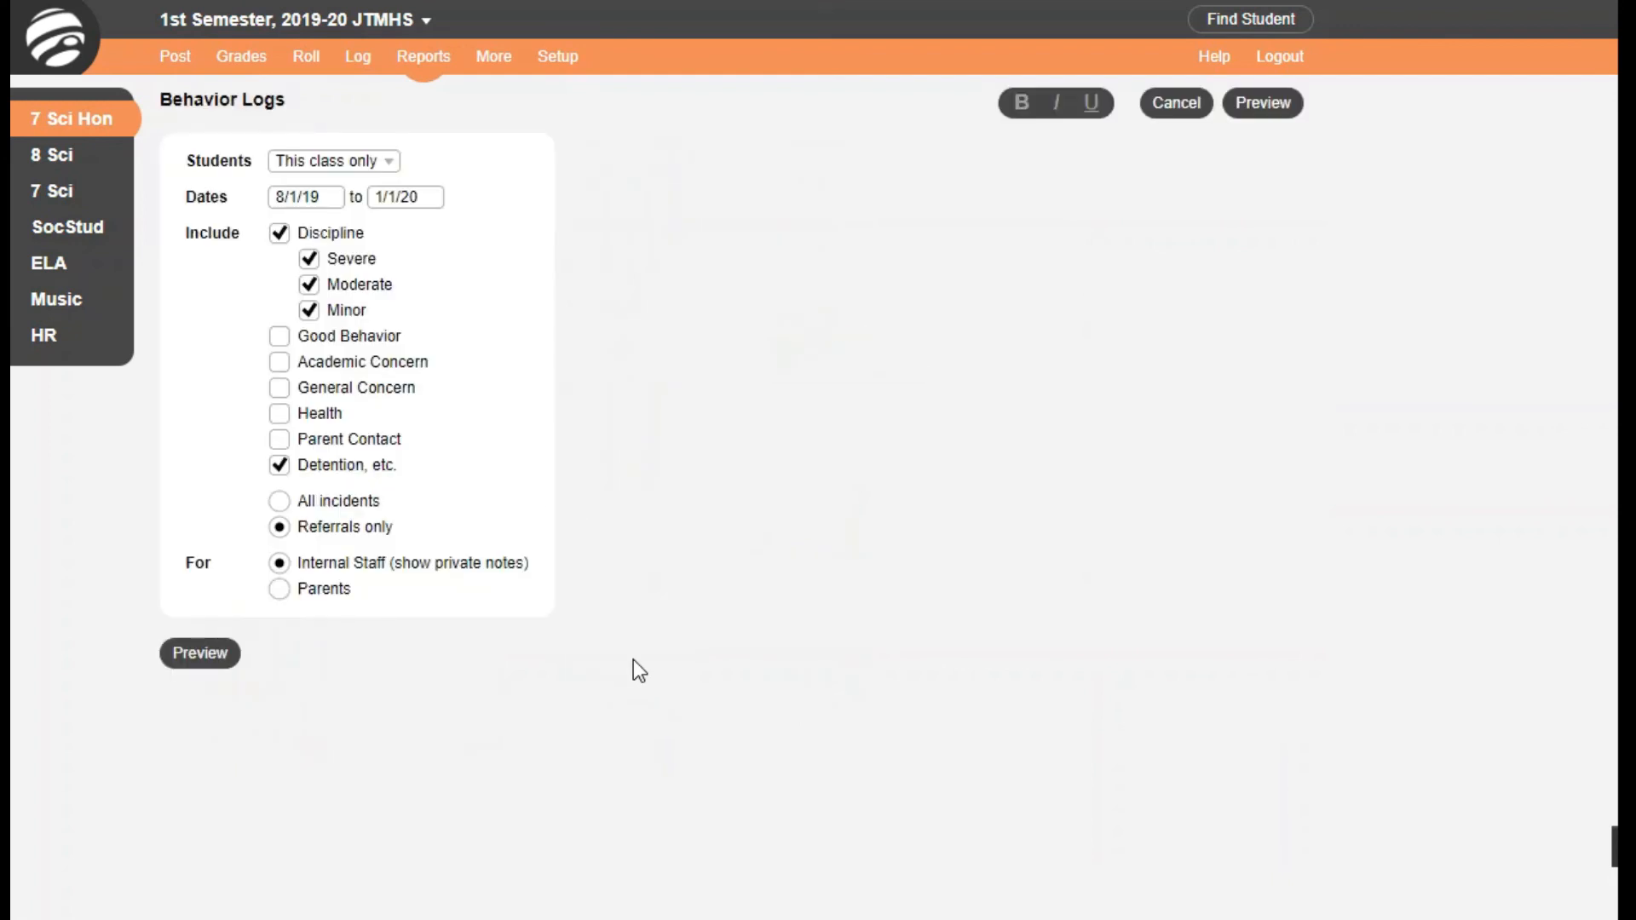
click(391, 167)
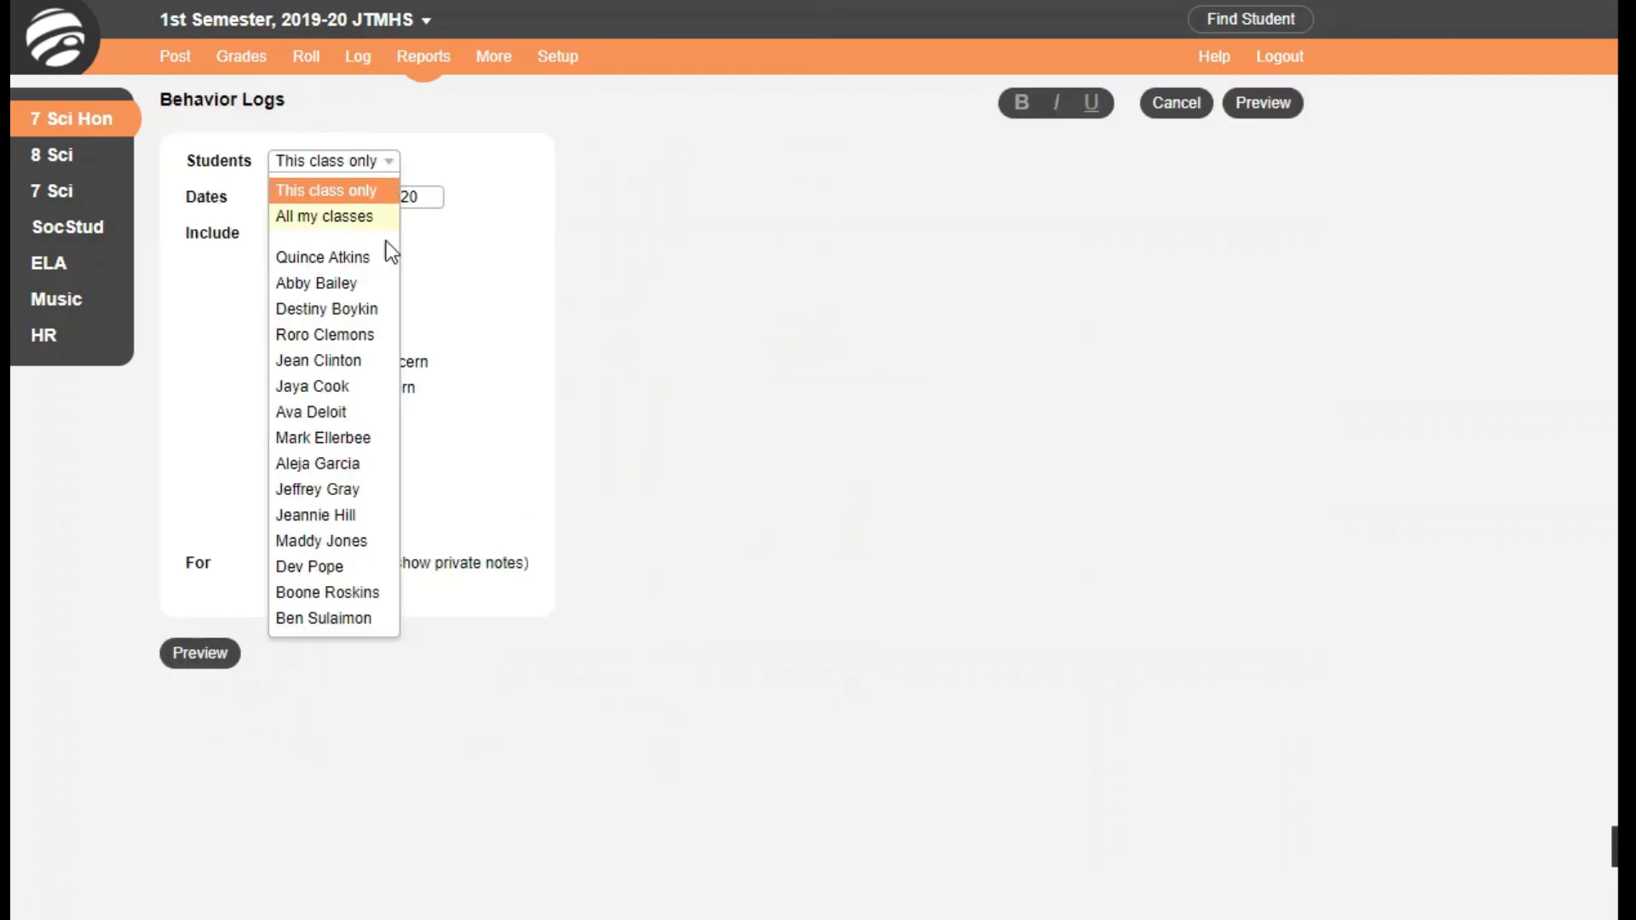
click(385, 170)
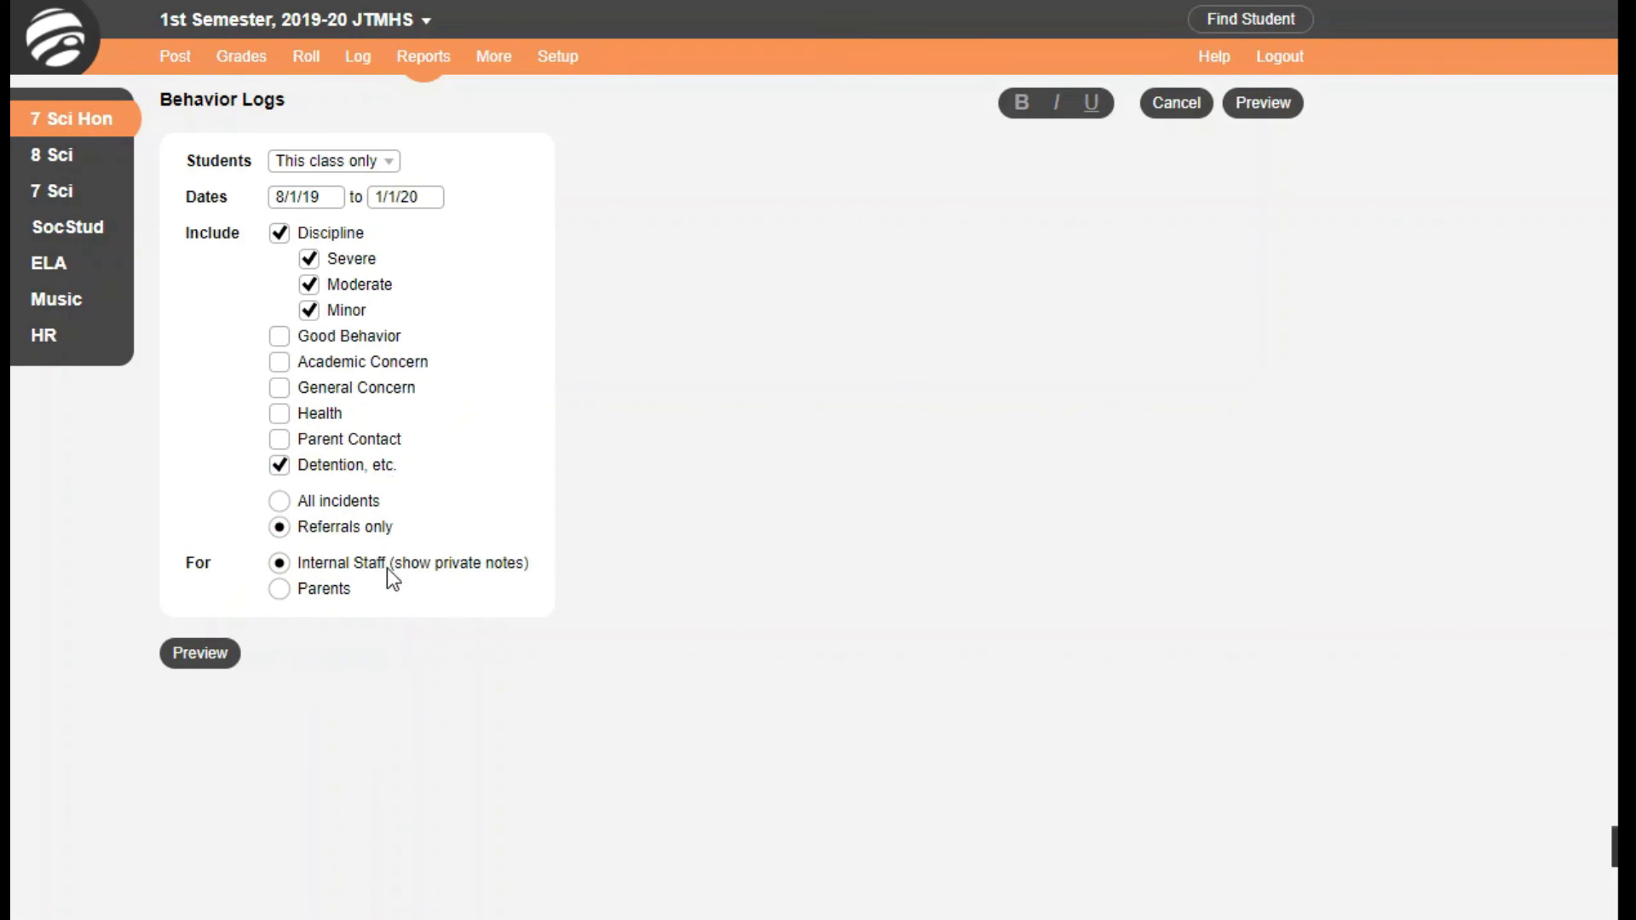
click(280, 589)
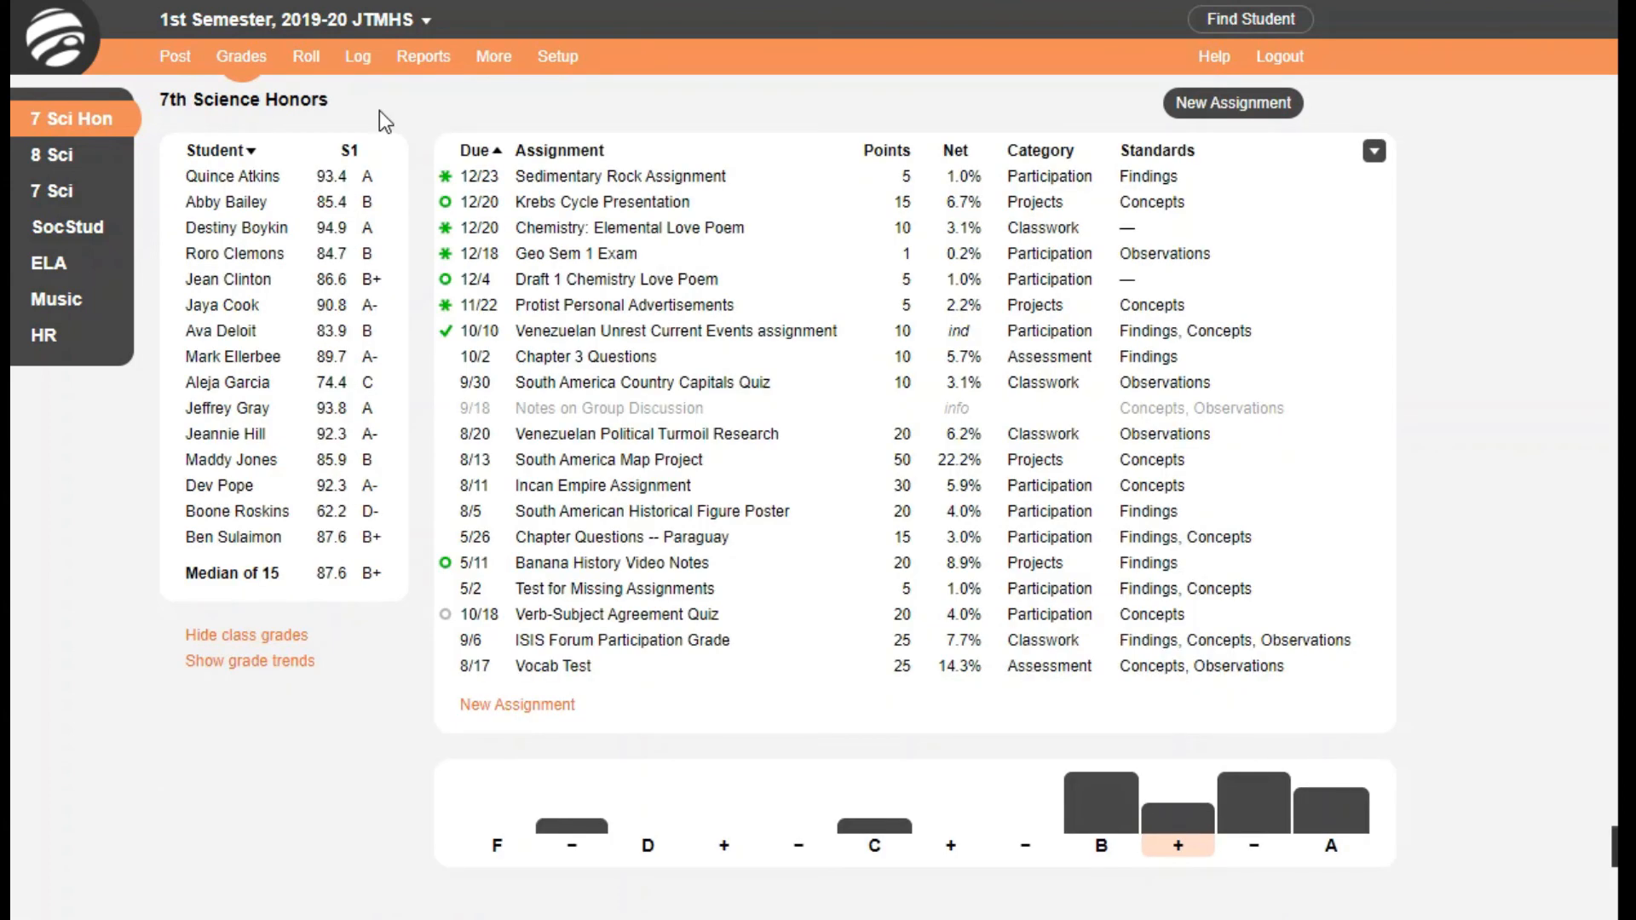
Open the discipline and log setup and display the details of the Defiance violation.
click(556, 60)
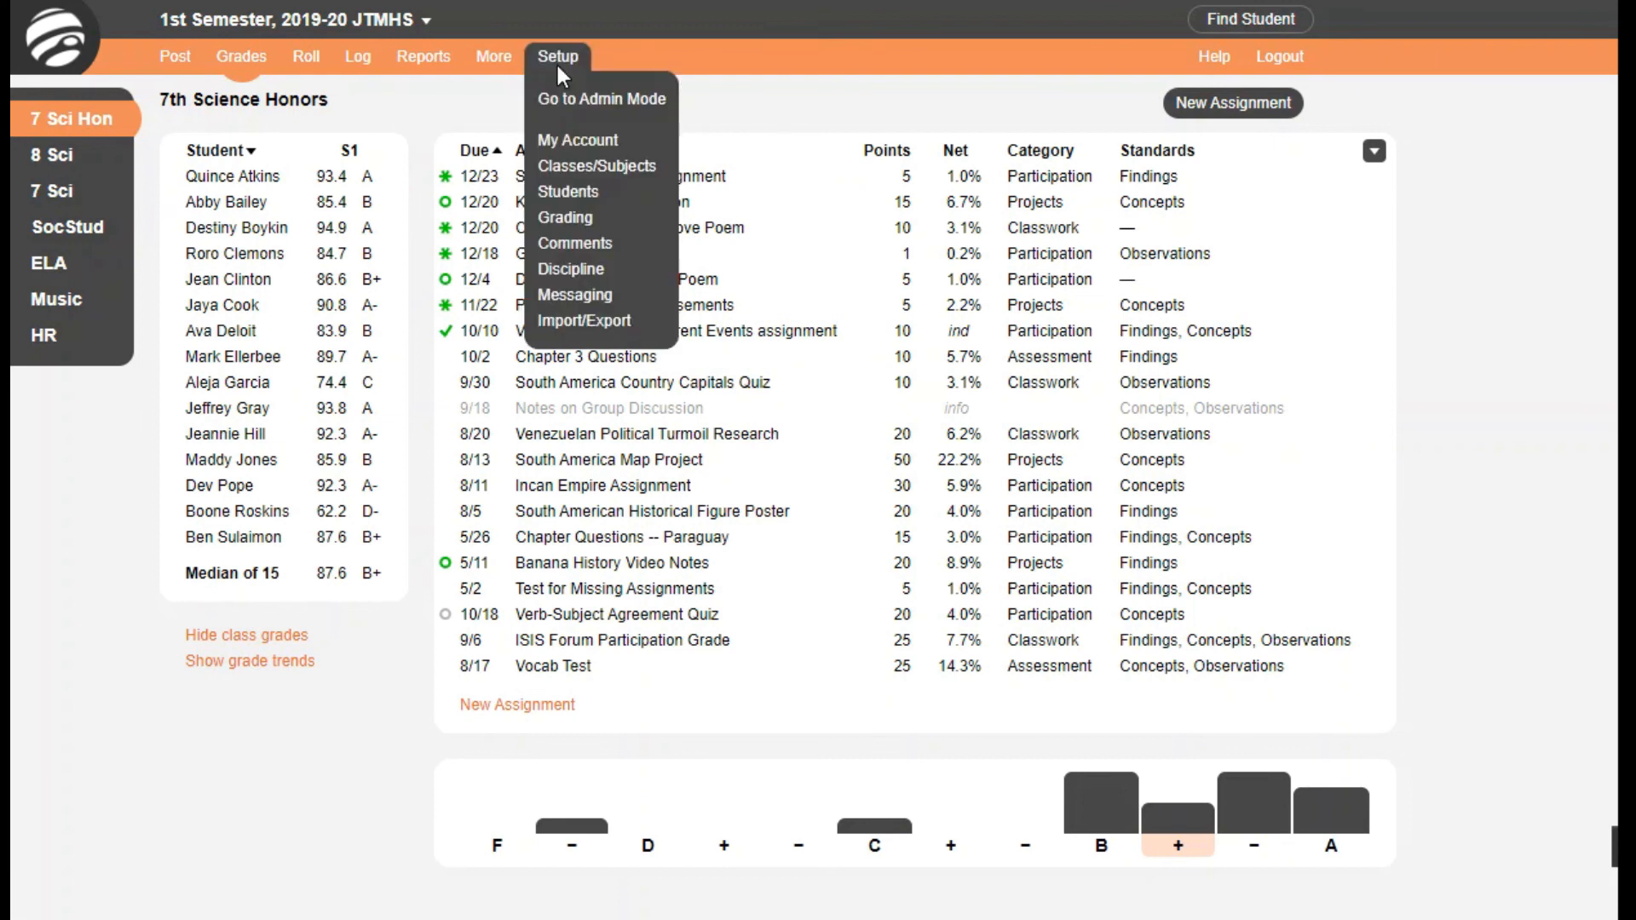
click(634, 269)
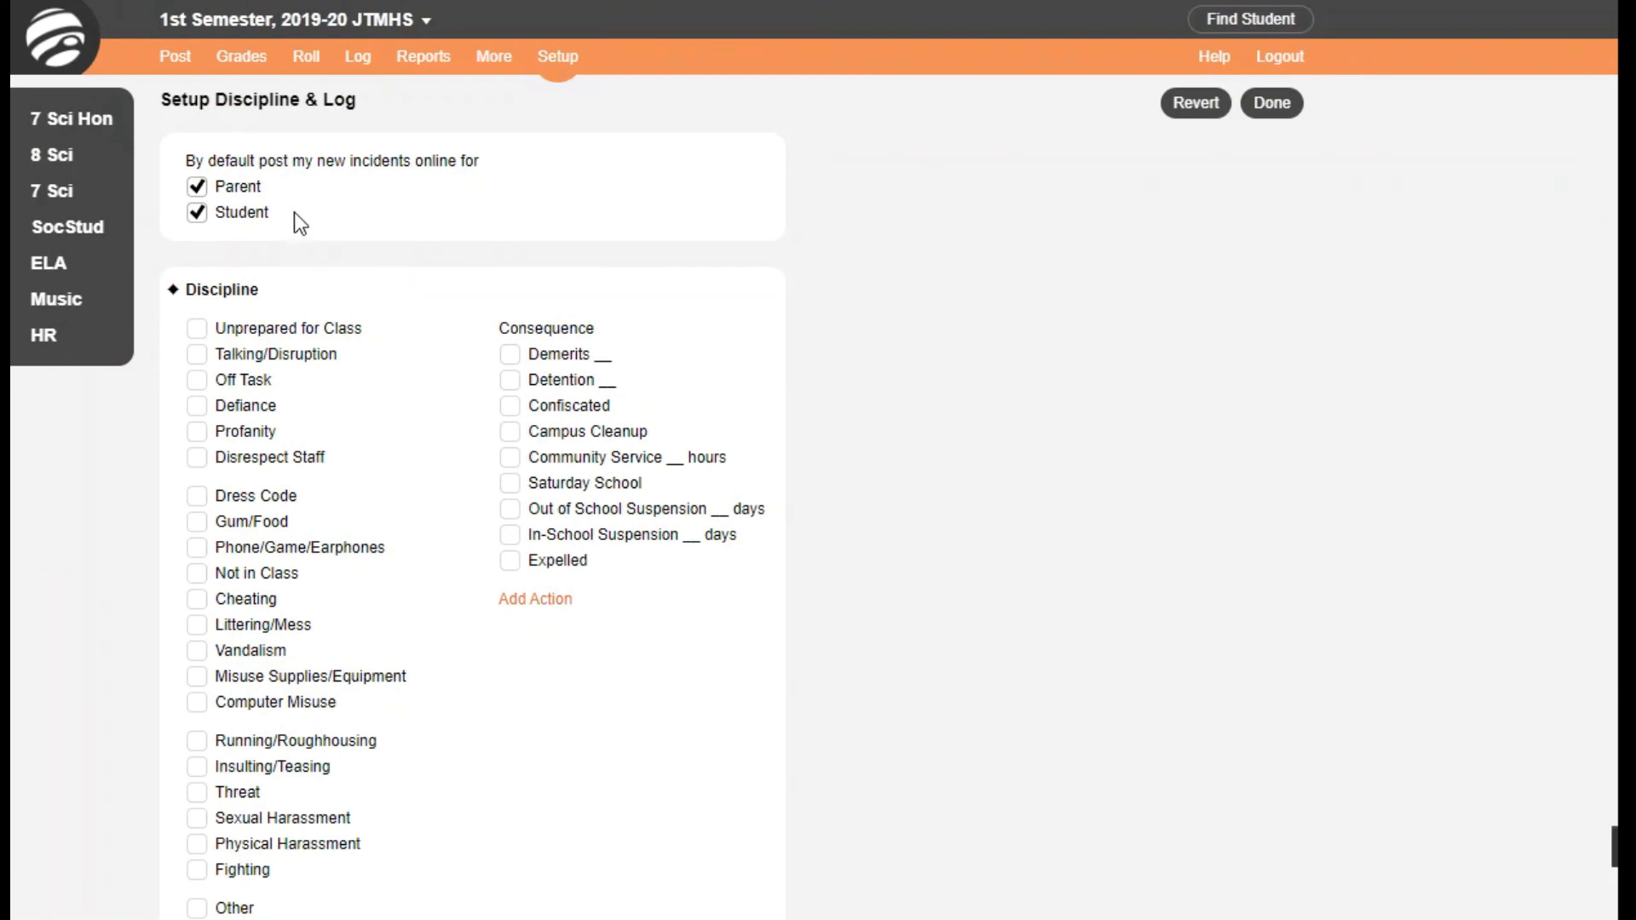
click(258, 407)
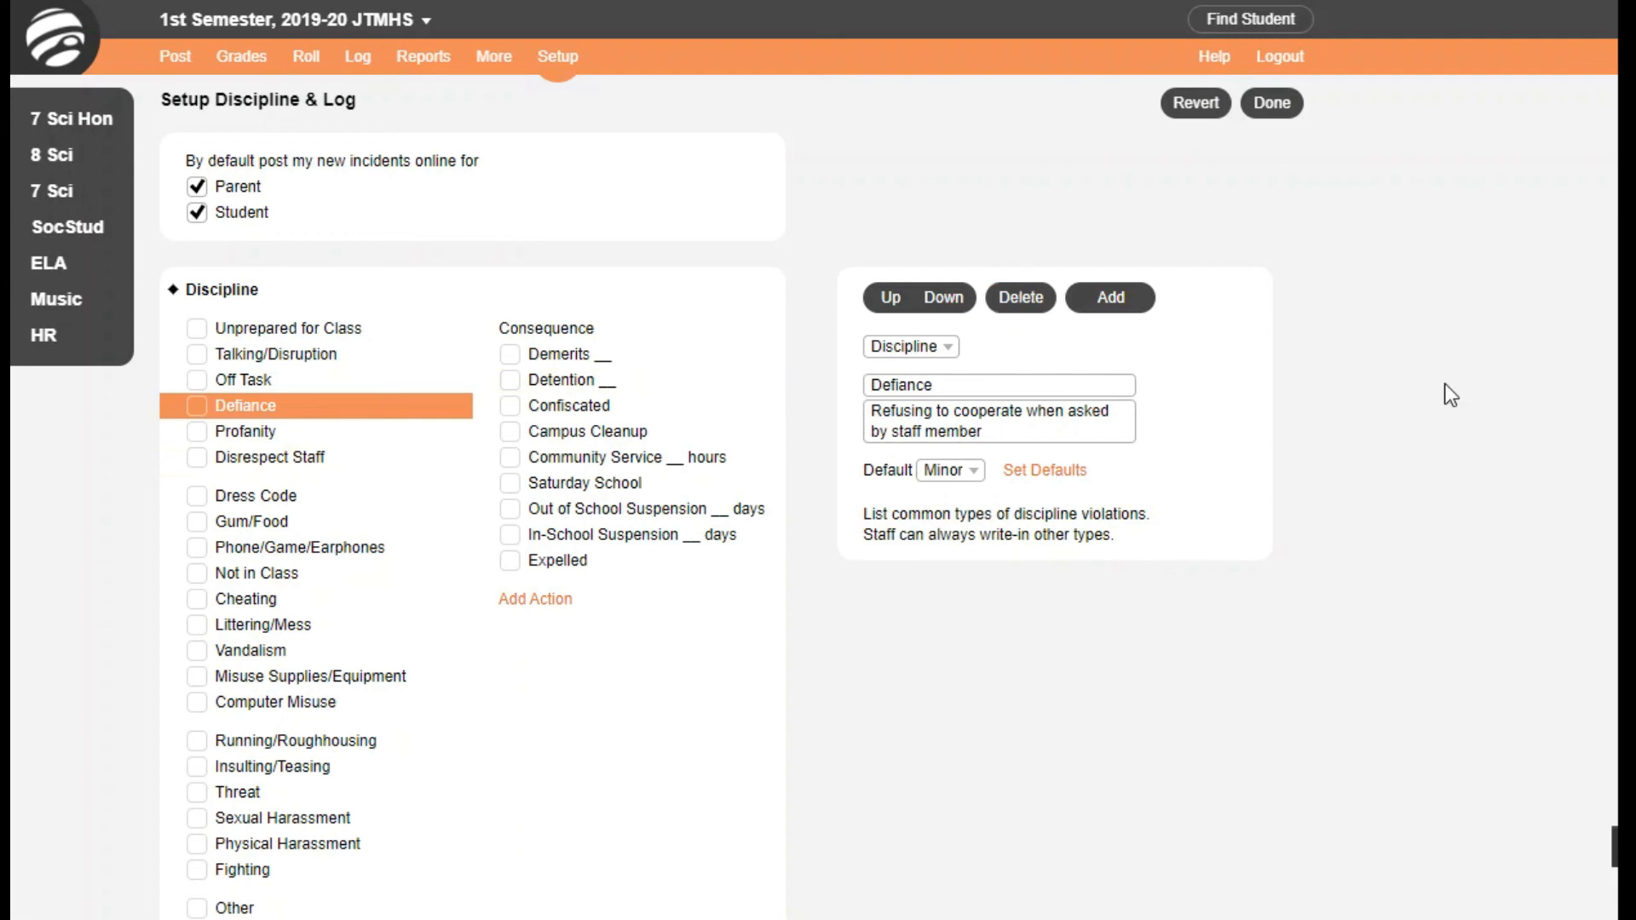
Add a new blank violation type to the Discipline list.
scroll(1444, 383, down, 7)
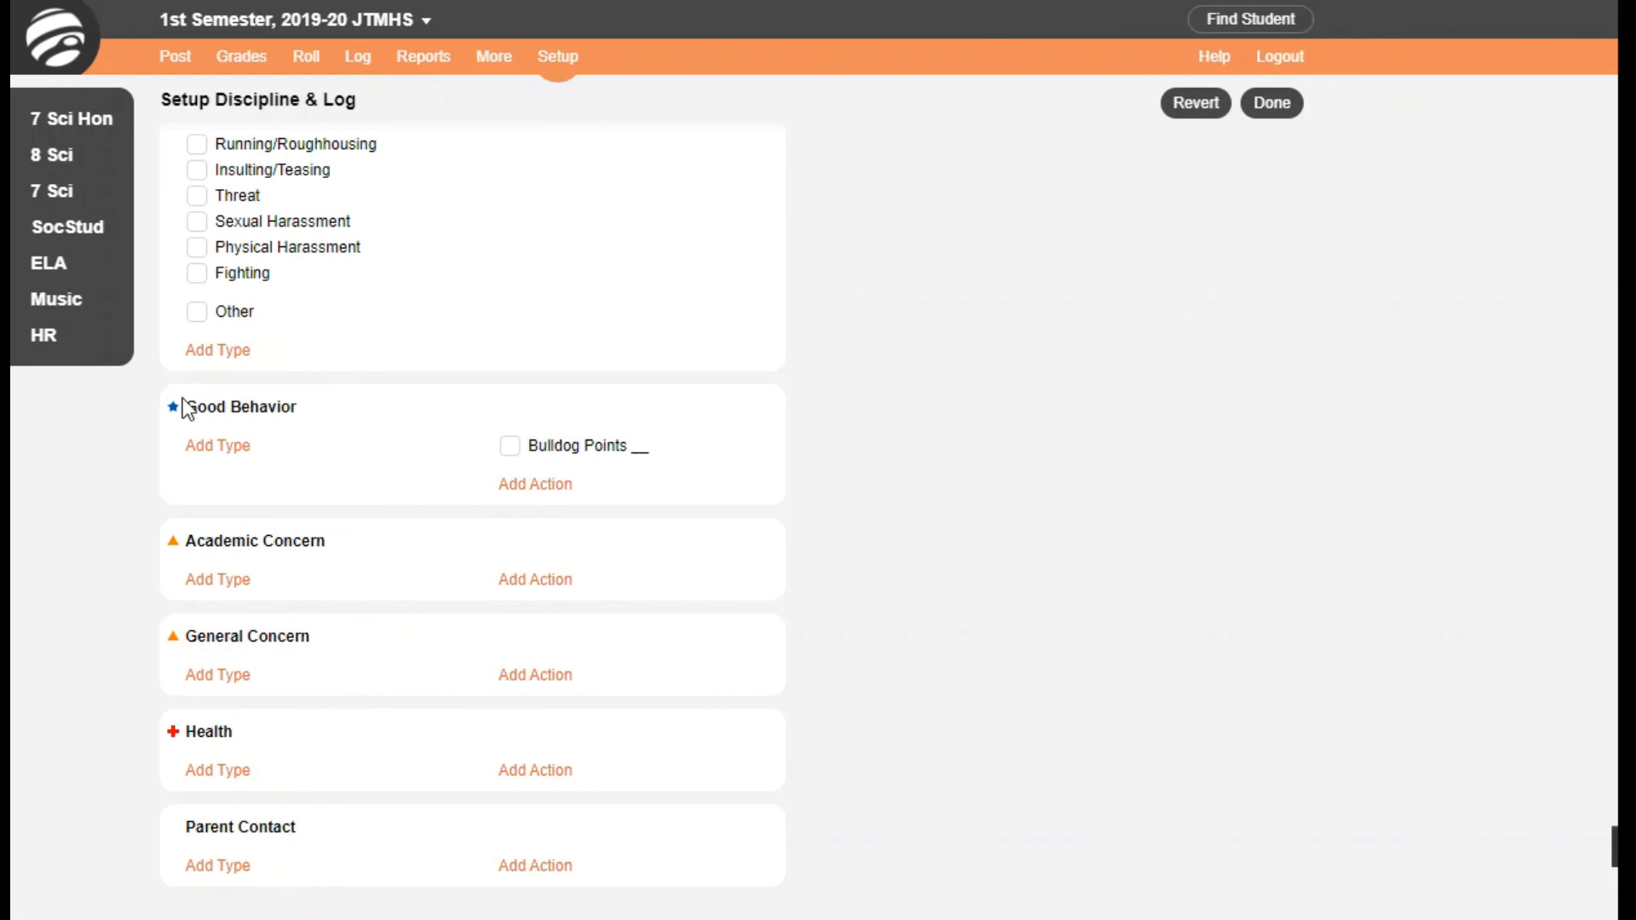
click(239, 347)
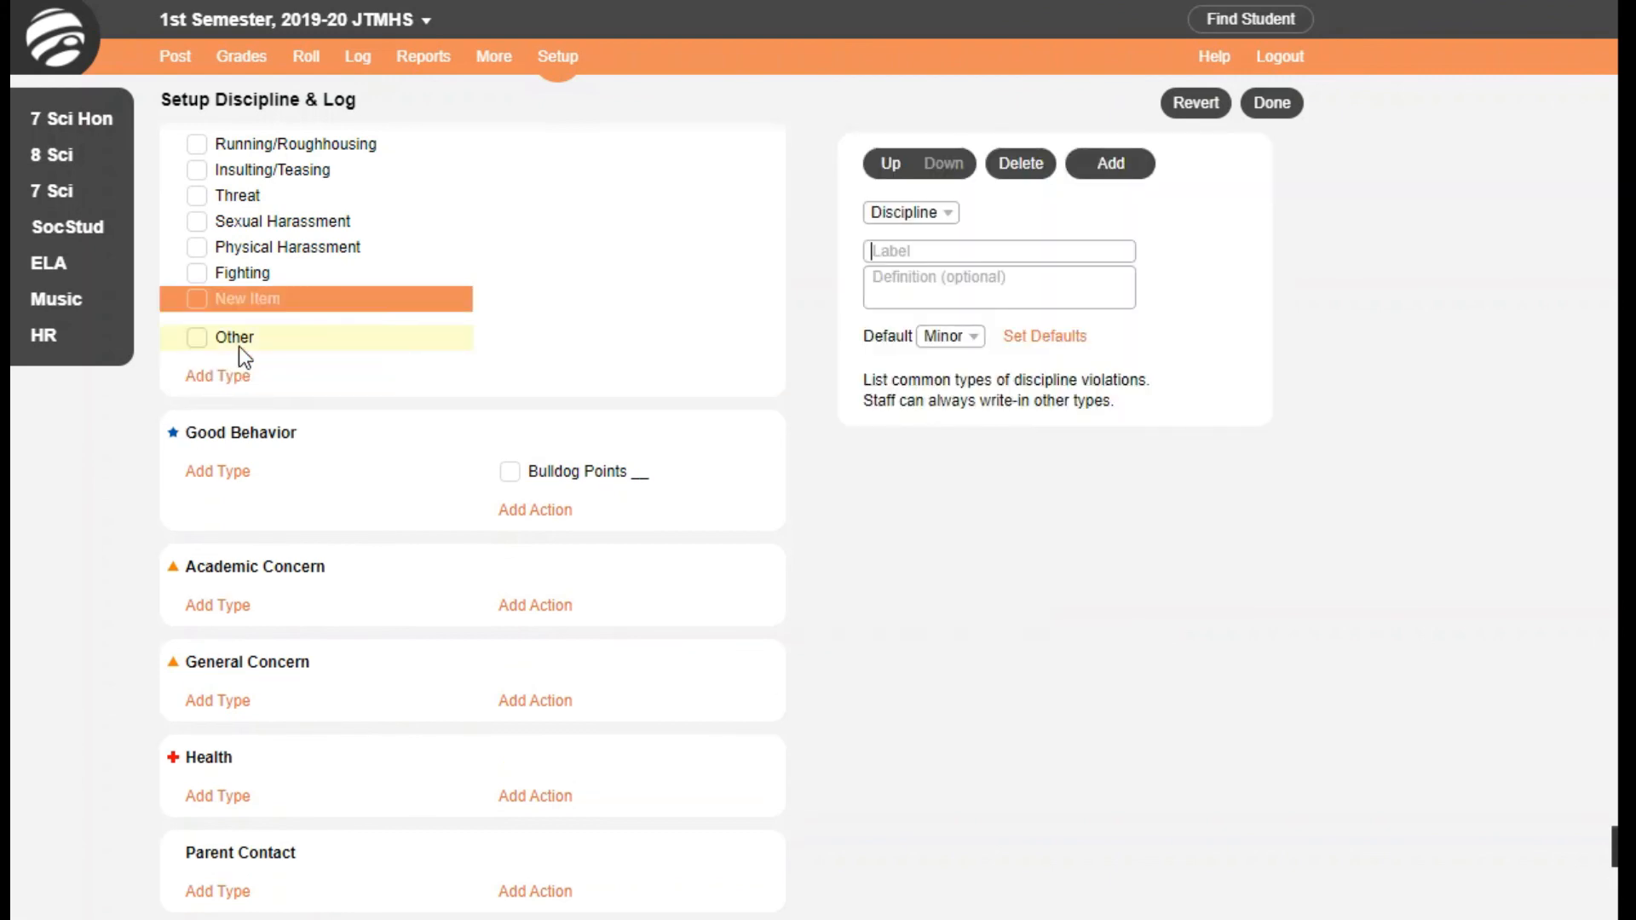
Open the Phone/Game/Earphones violation and reveal its default notification, referral and consequence settings.
scroll(238, 346, up, 7)
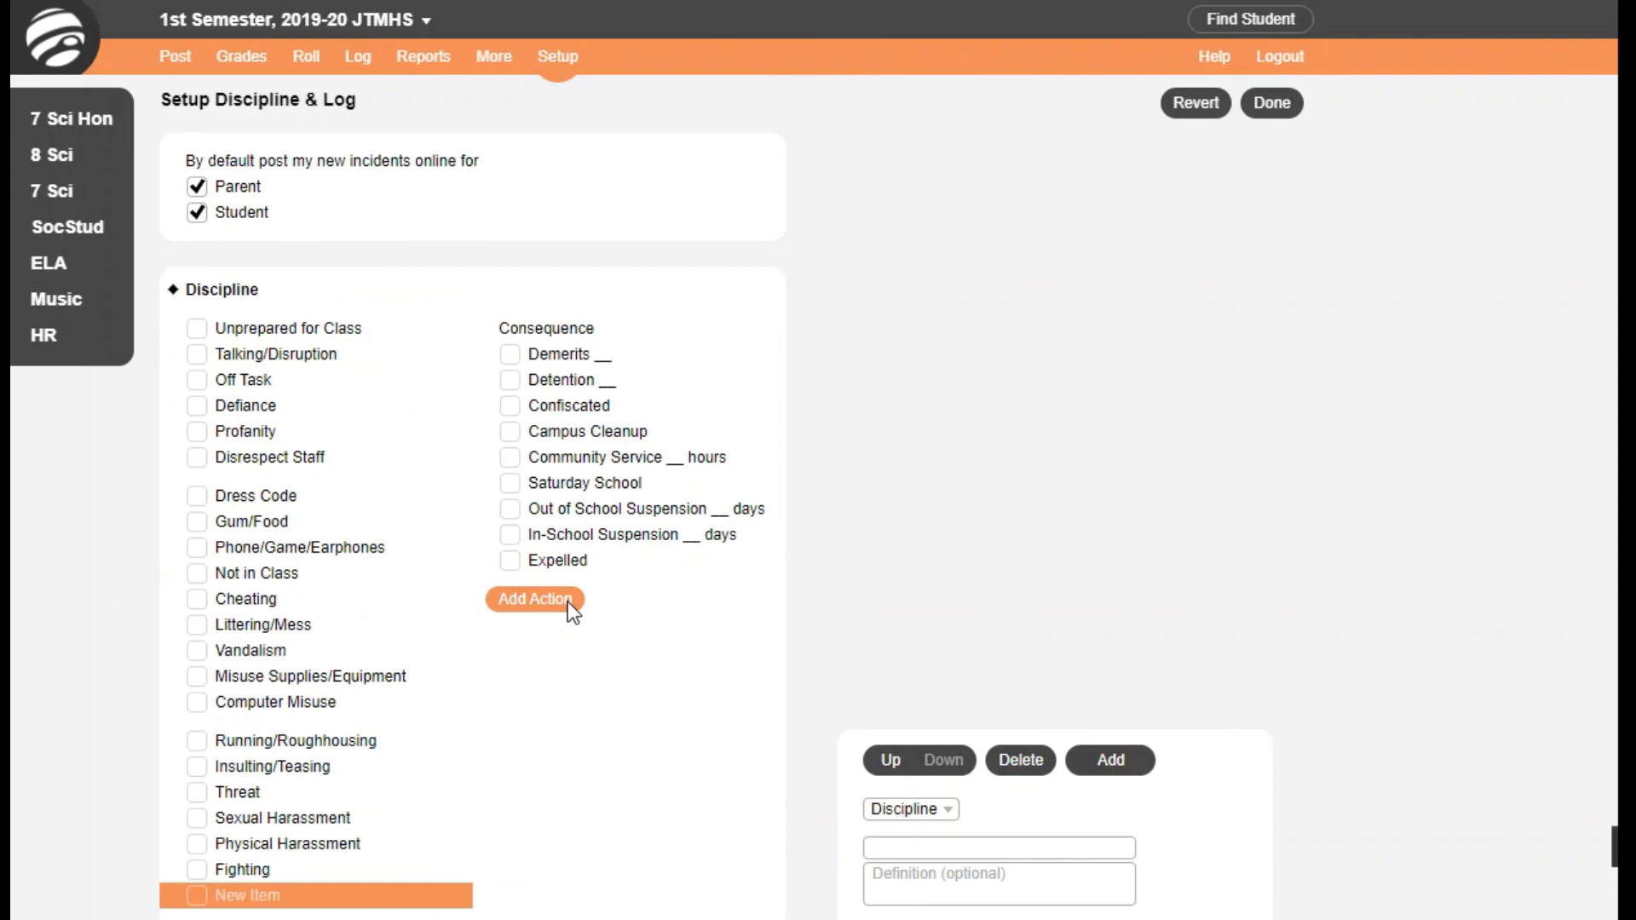
click(265, 546)
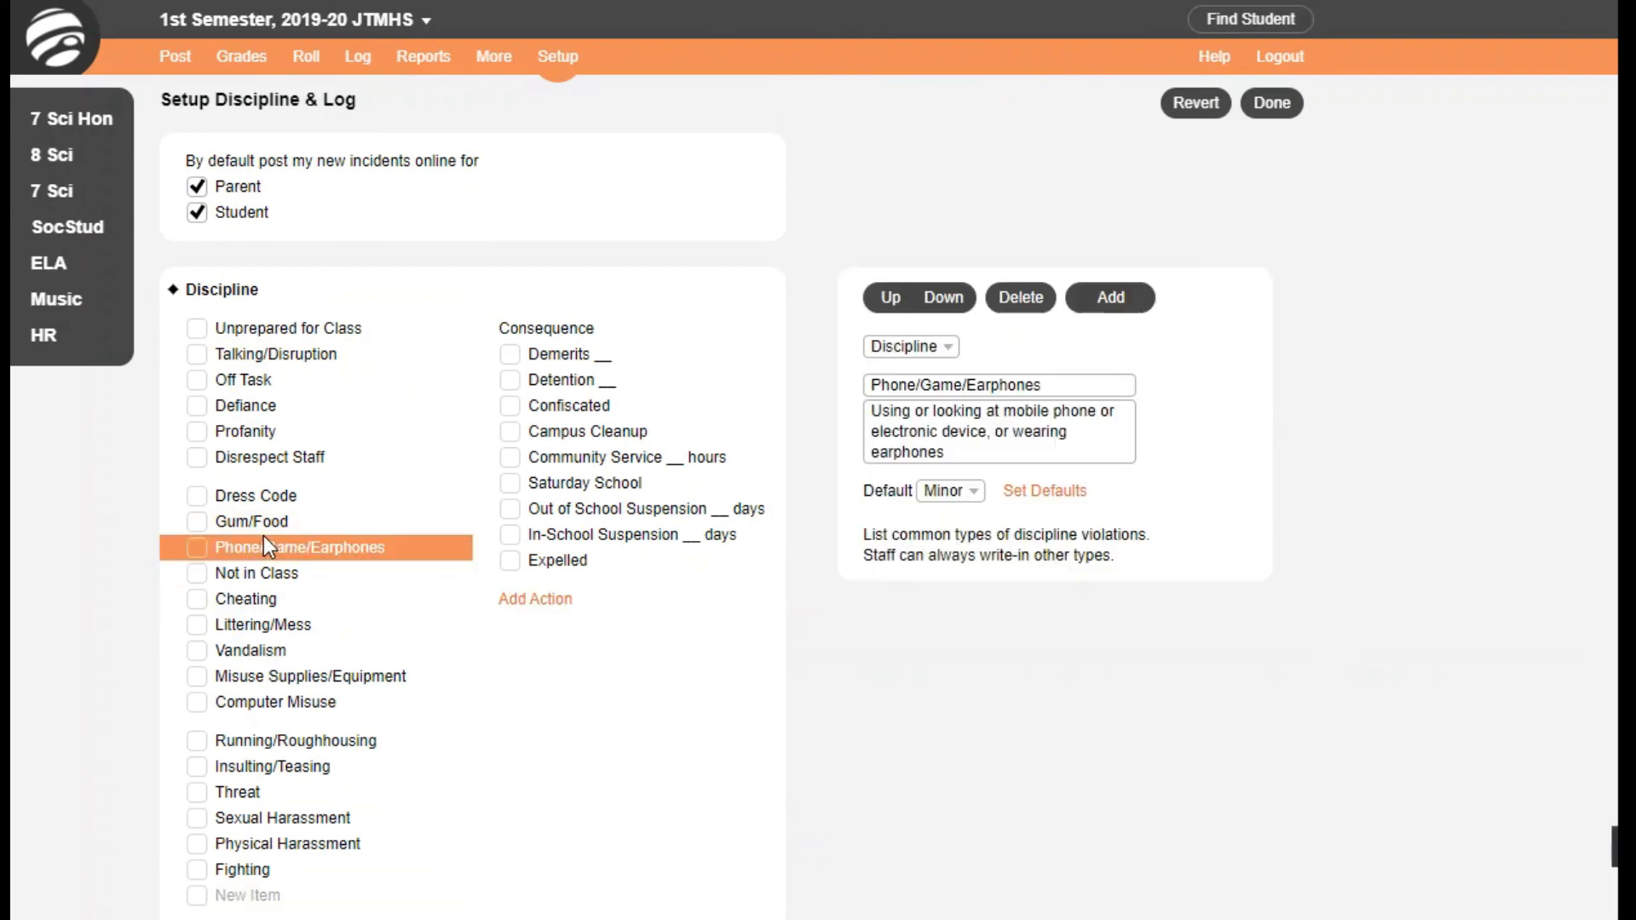
click(1087, 500)
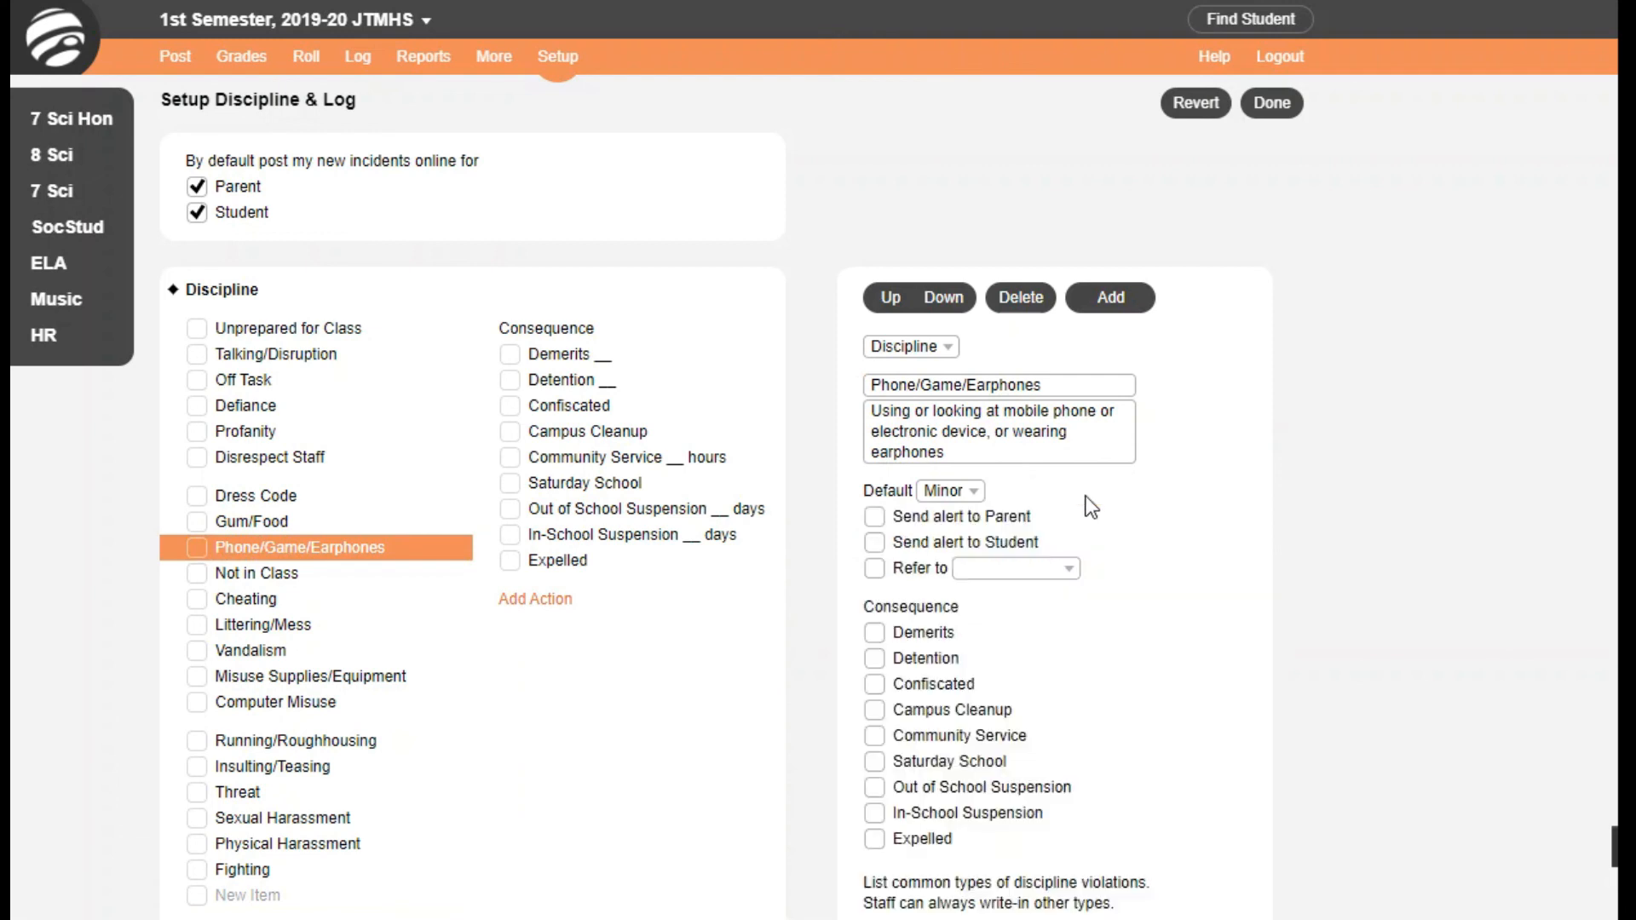